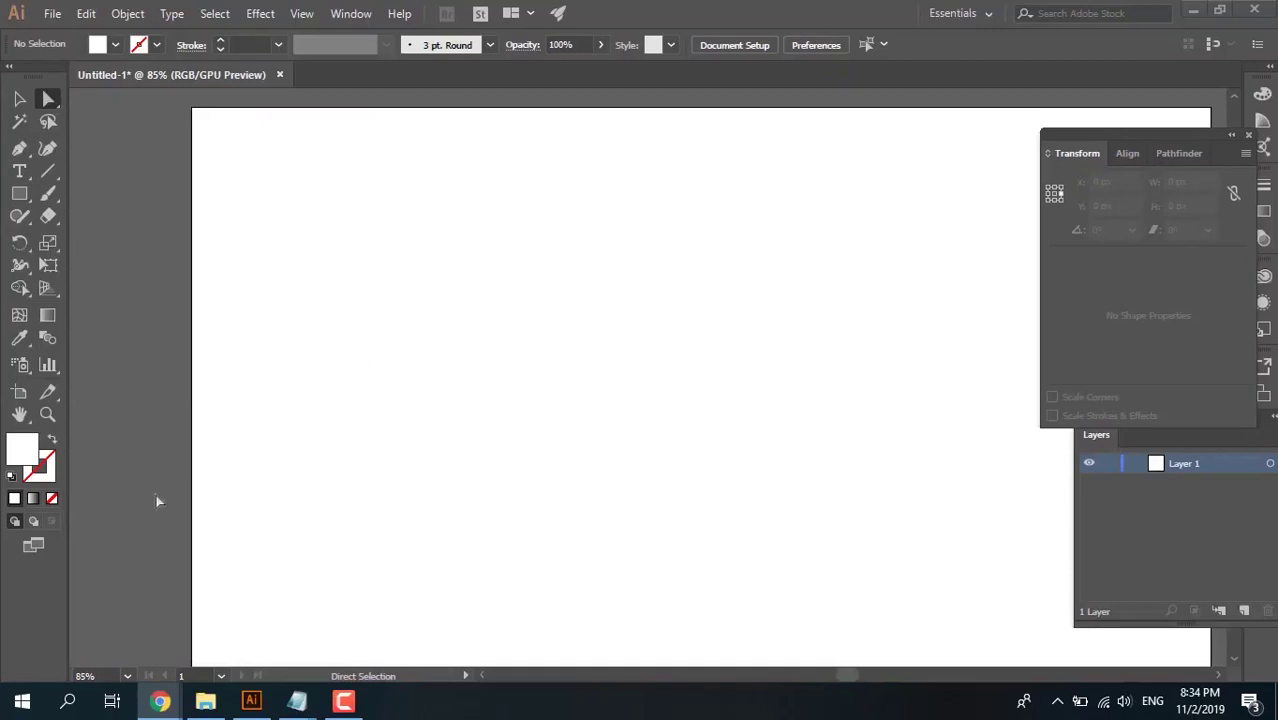
# - Review the quotation note in Notepad, then minimize it back to Illustrator
pyautogui.moveTo(297, 700)
pyautogui.click(332, 655)
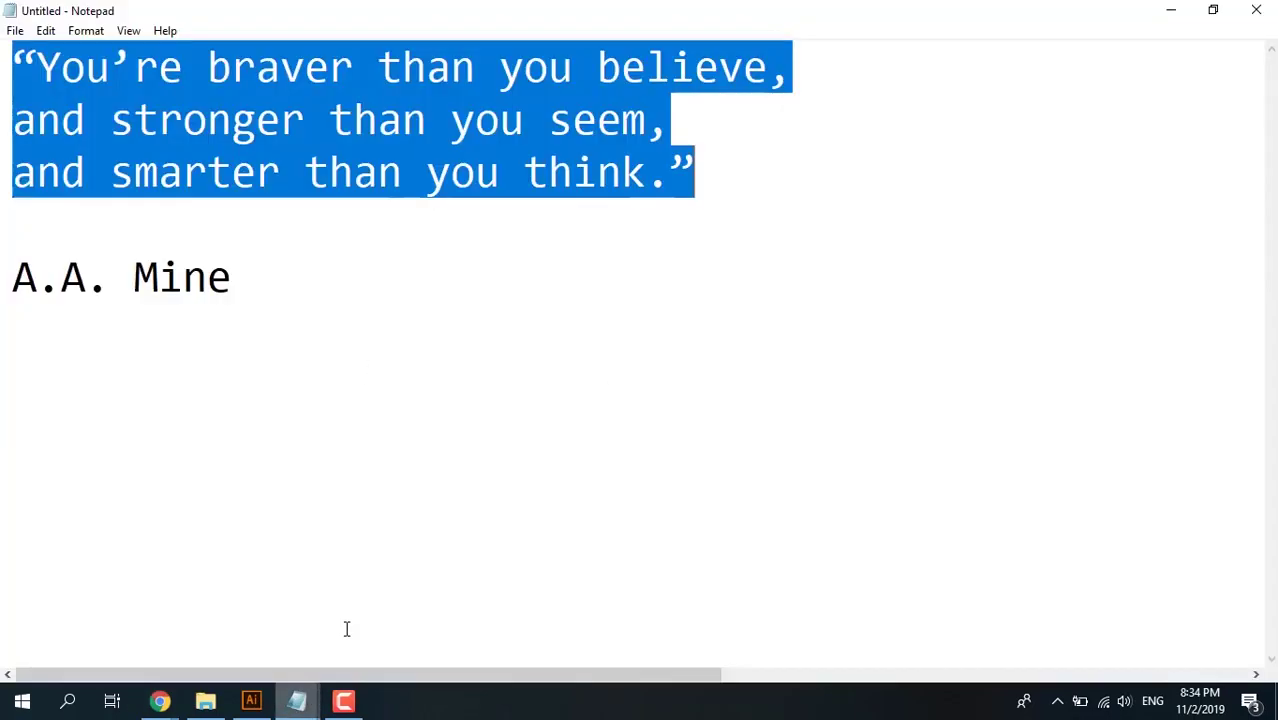
pyautogui.click(353, 173)
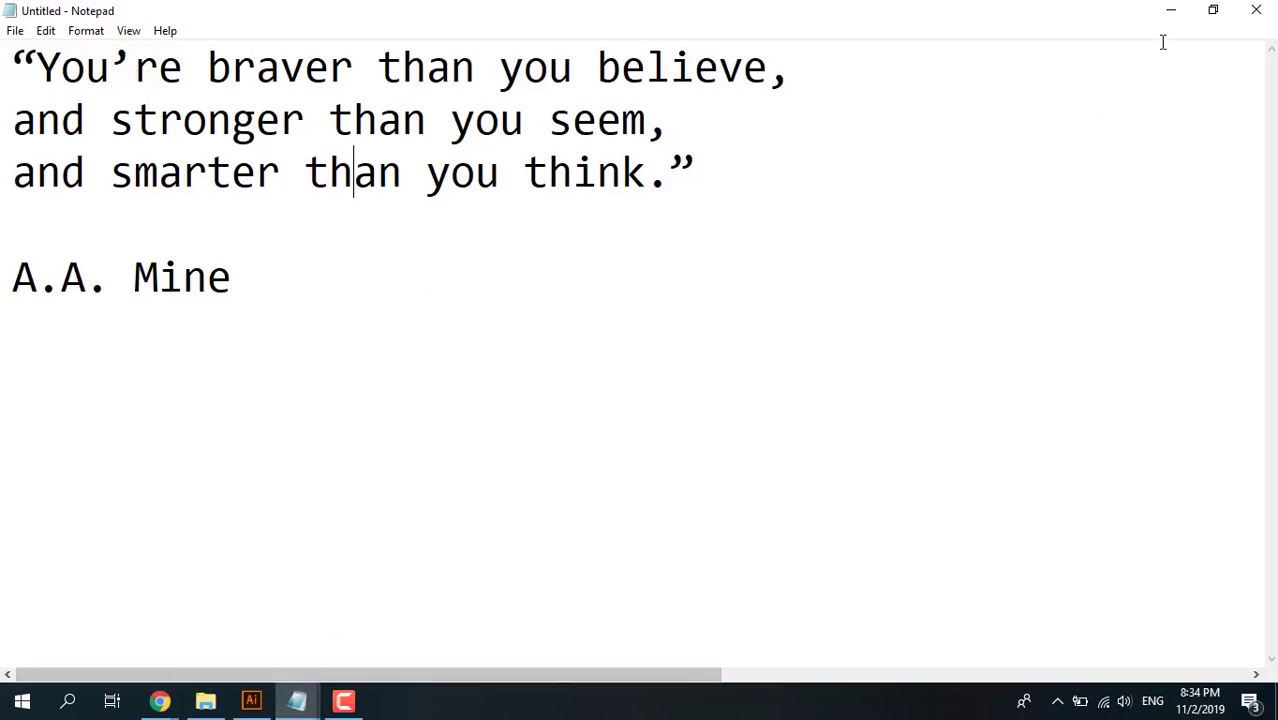
pyautogui.click(1173, 11)
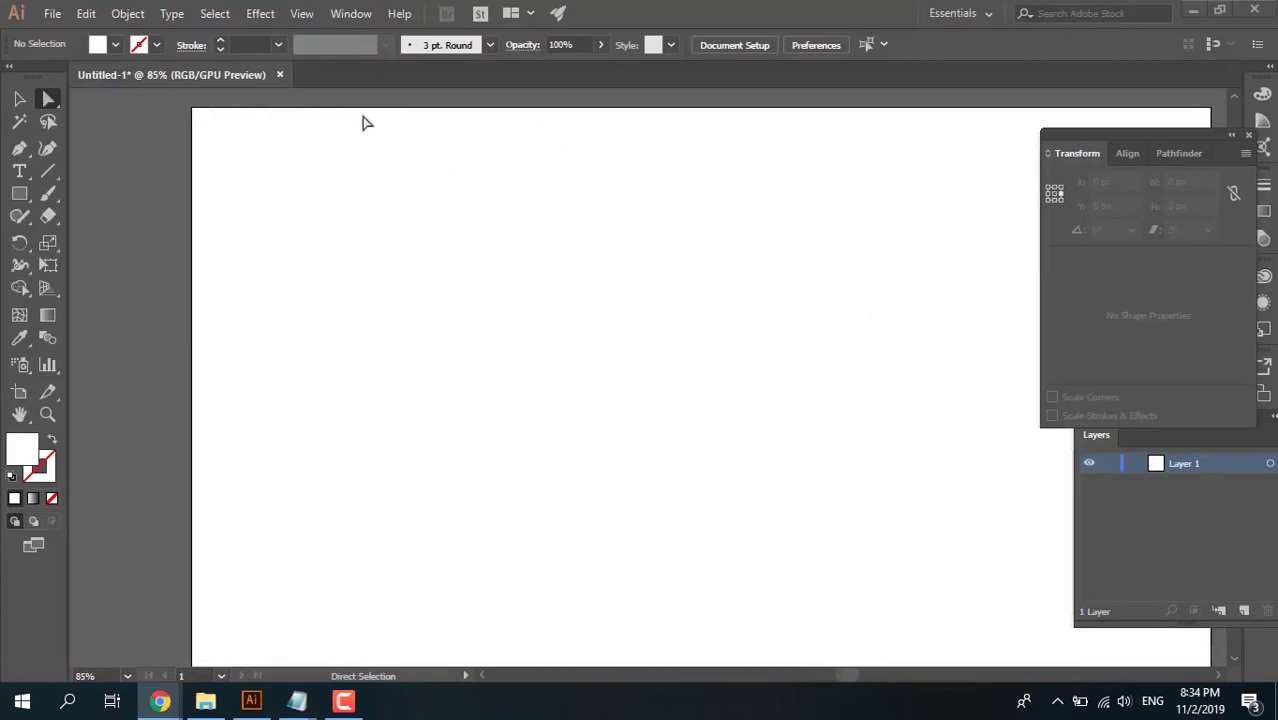
# - Select the Eraser tool, then bring the illi list note forward and move it down-right
pyautogui.click(48, 217)
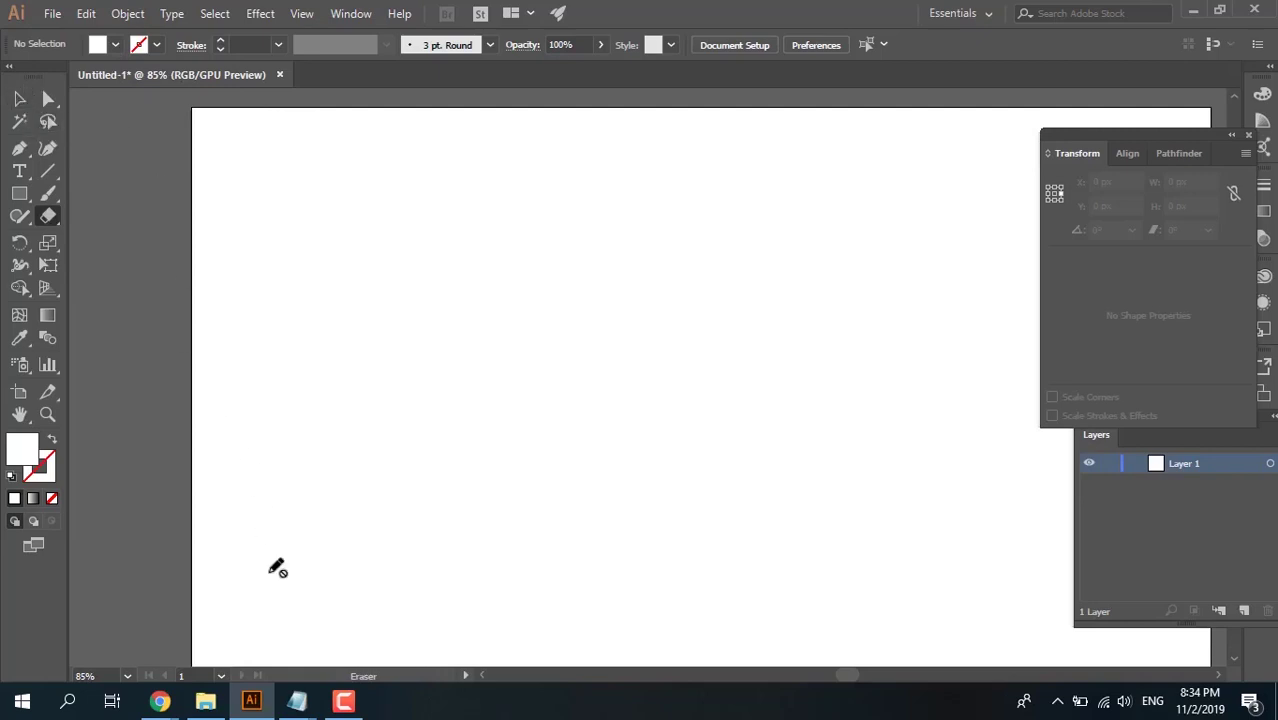
pyautogui.moveTo(297, 700)
pyautogui.click(255, 643)
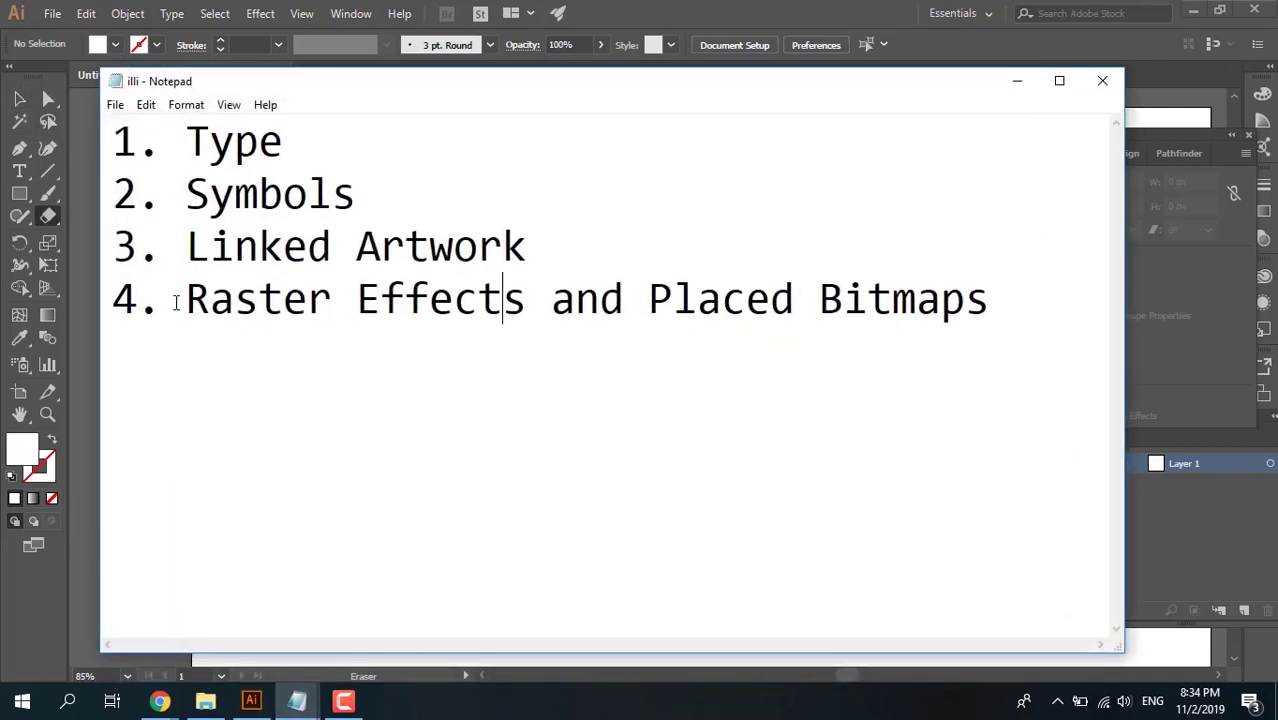
pyautogui.moveTo(294, 86); pyautogui.dragTo(380, 112)
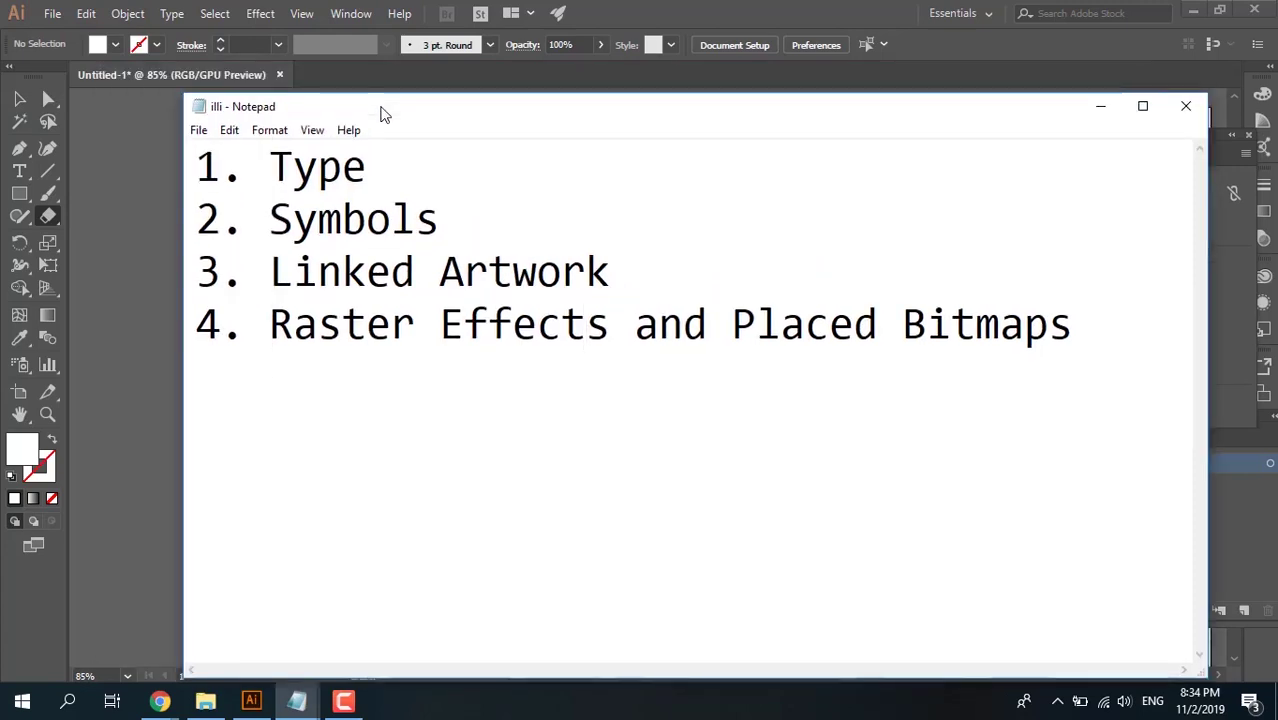
# - Minimize the illi note and glance at the File menu without choosing anything
pyautogui.click(1090, 116)
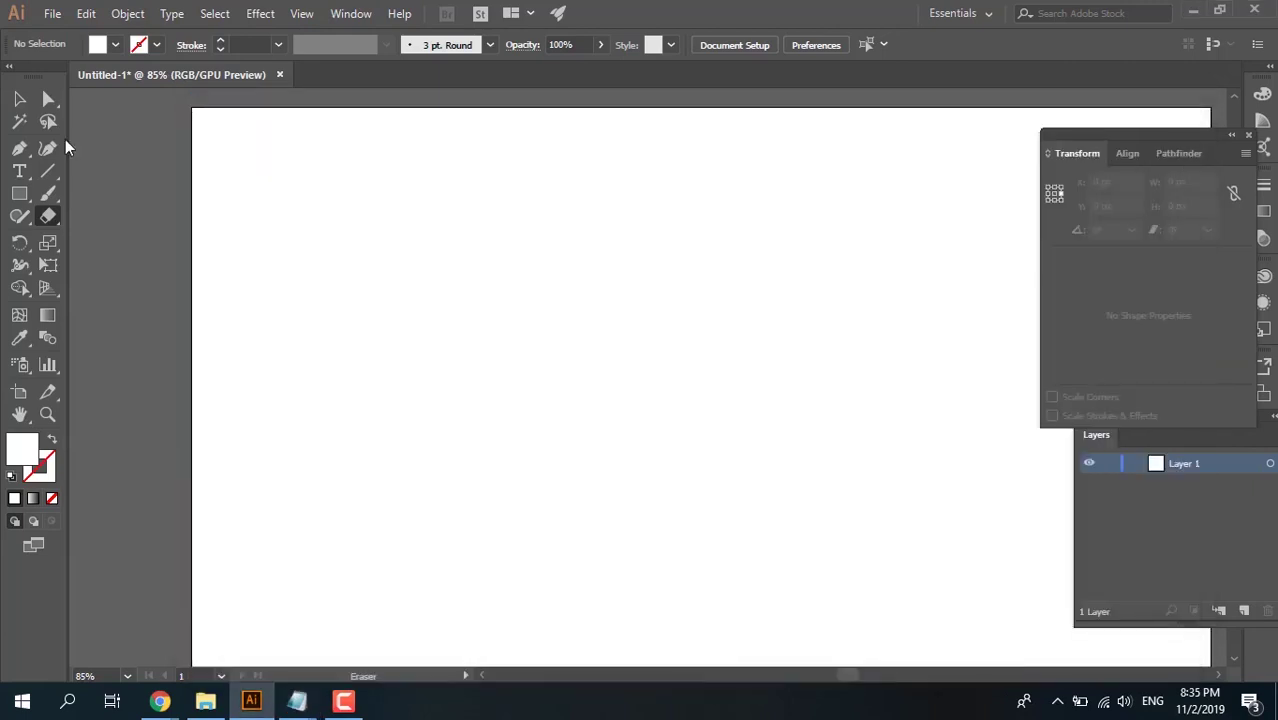
pyautogui.click(50, 16)
pyautogui.click(50, 16)
# - Create Lorem ipsum placeholder text with the Type tool and drag it left and down
pyautogui.click(19, 171)
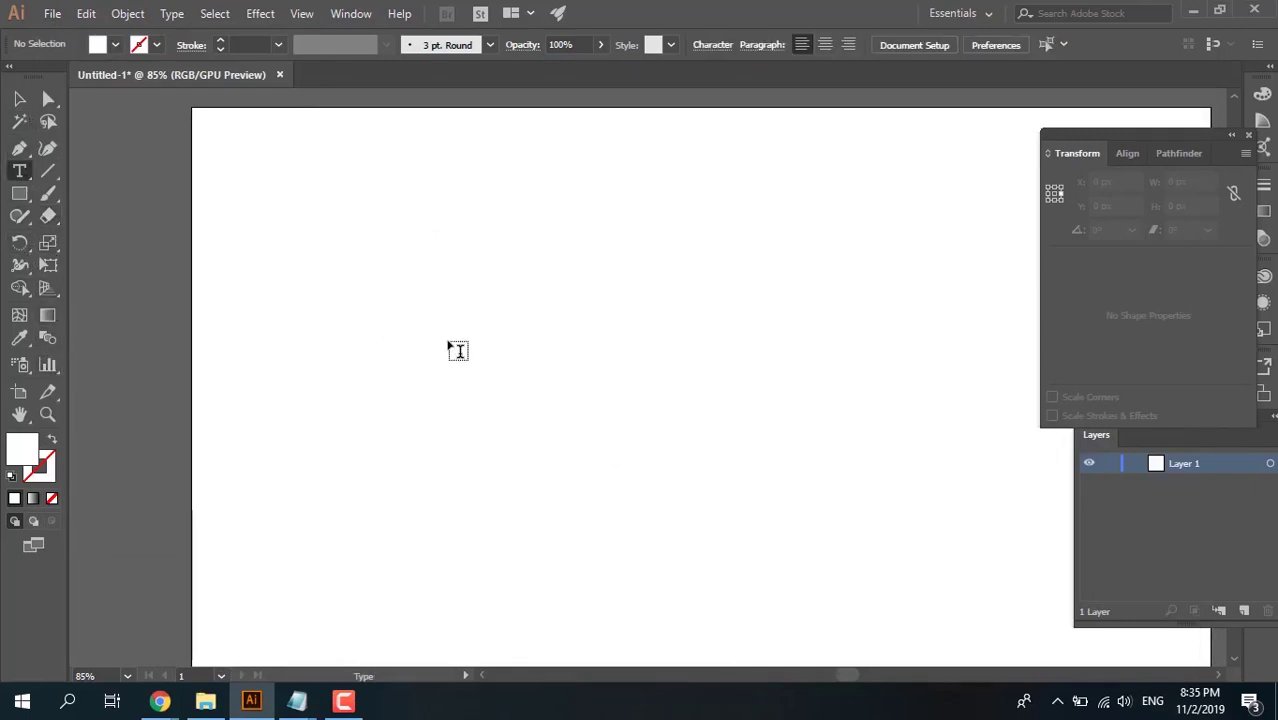
pyautogui.click(441, 354)
pyautogui.press('Escape')
pyautogui.moveTo(620, 300); pyautogui.dragTo(417, 354)
pyautogui.click(53, 218)
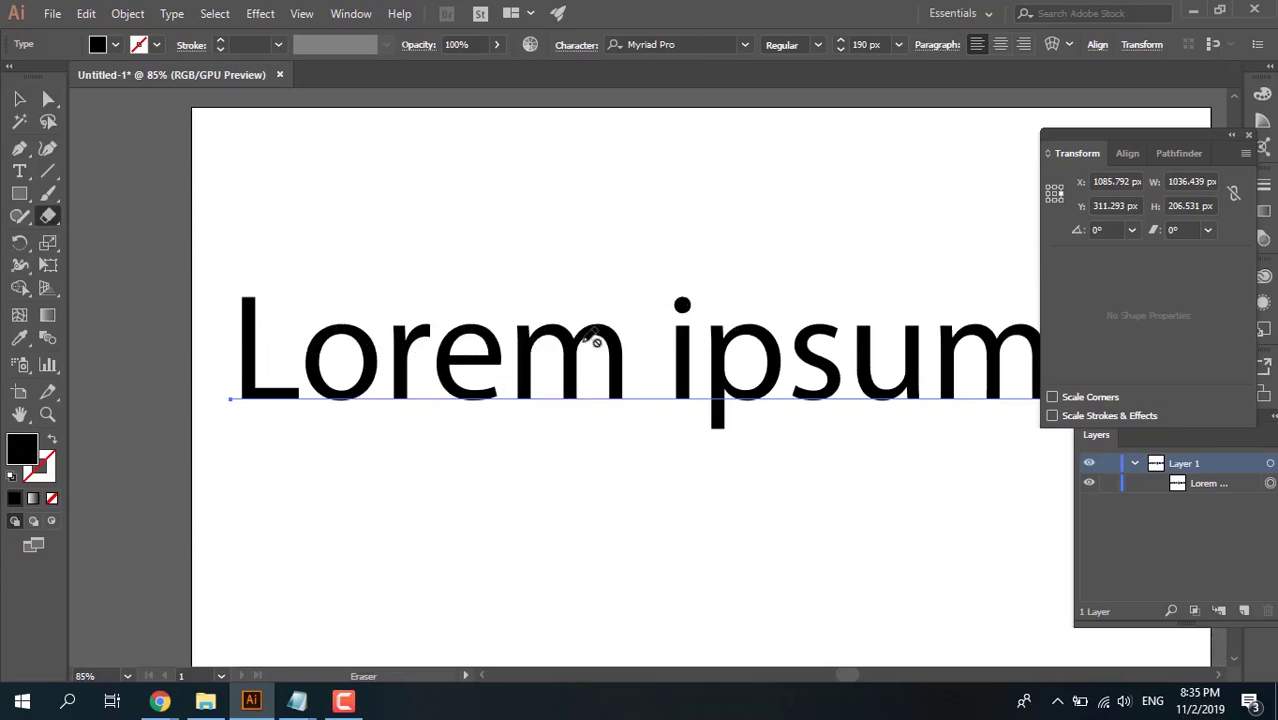
pyautogui.click(22, 101)
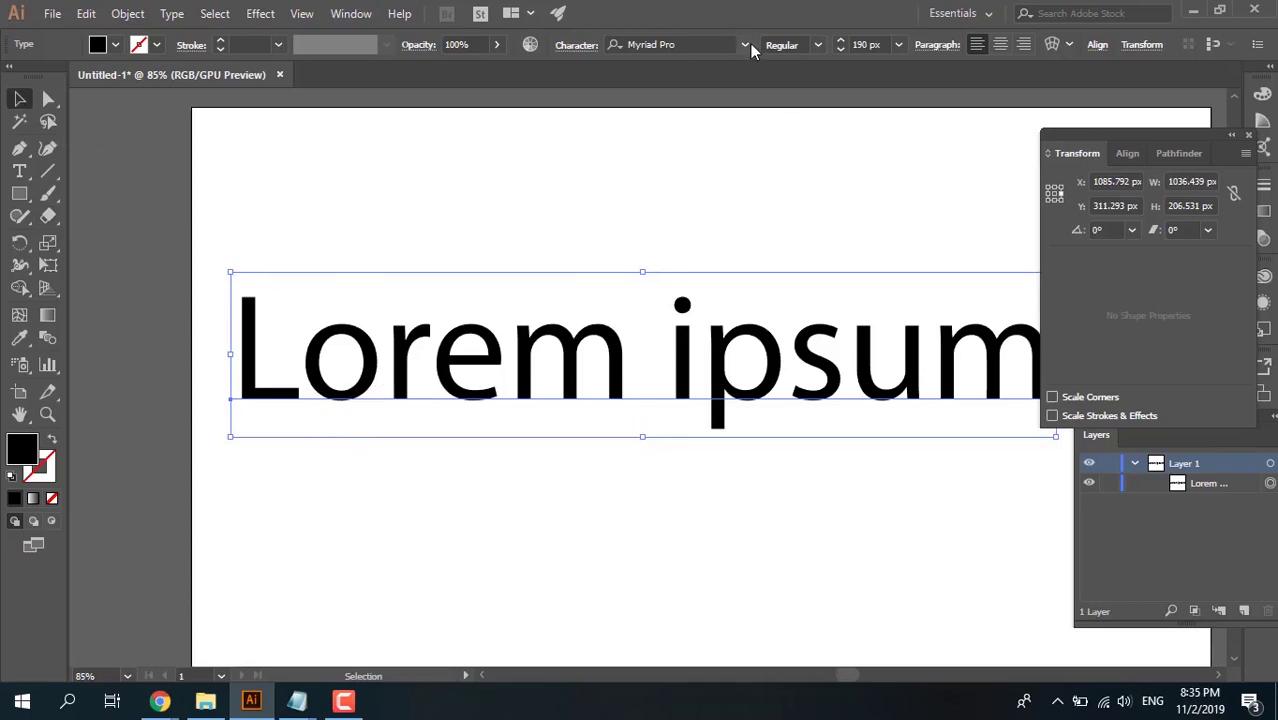
# - Change the Lorem ipsum text's font family to Impact
pyautogui.click(697, 43)
pyautogui.write('Im')
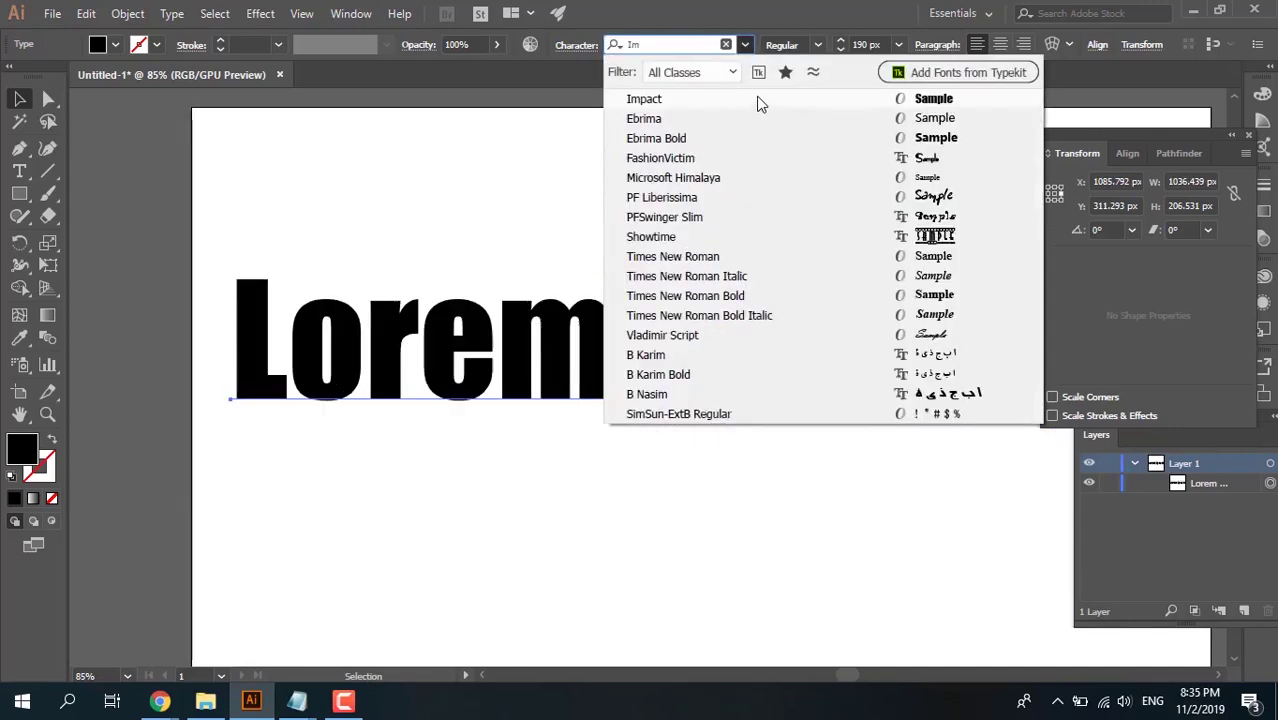
pyautogui.click(756, 102)
# - Convert the text to outlines with Create Outlines and reselect the lettering group
pyautogui.moveTo(591, 396); pyautogui.dragTo(589, 390)
pyautogui.rightClick(589, 393)
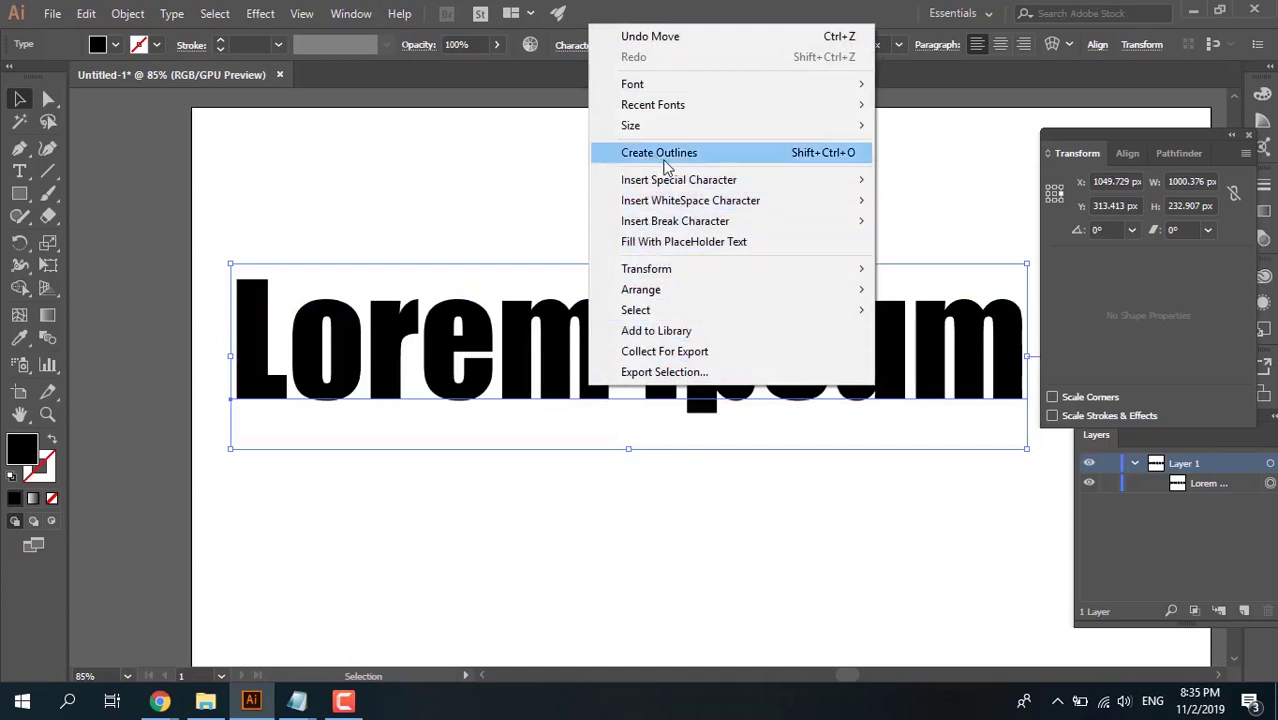
pyautogui.click(848, 158)
pyautogui.click(536, 446)
pyautogui.click(550, 392)
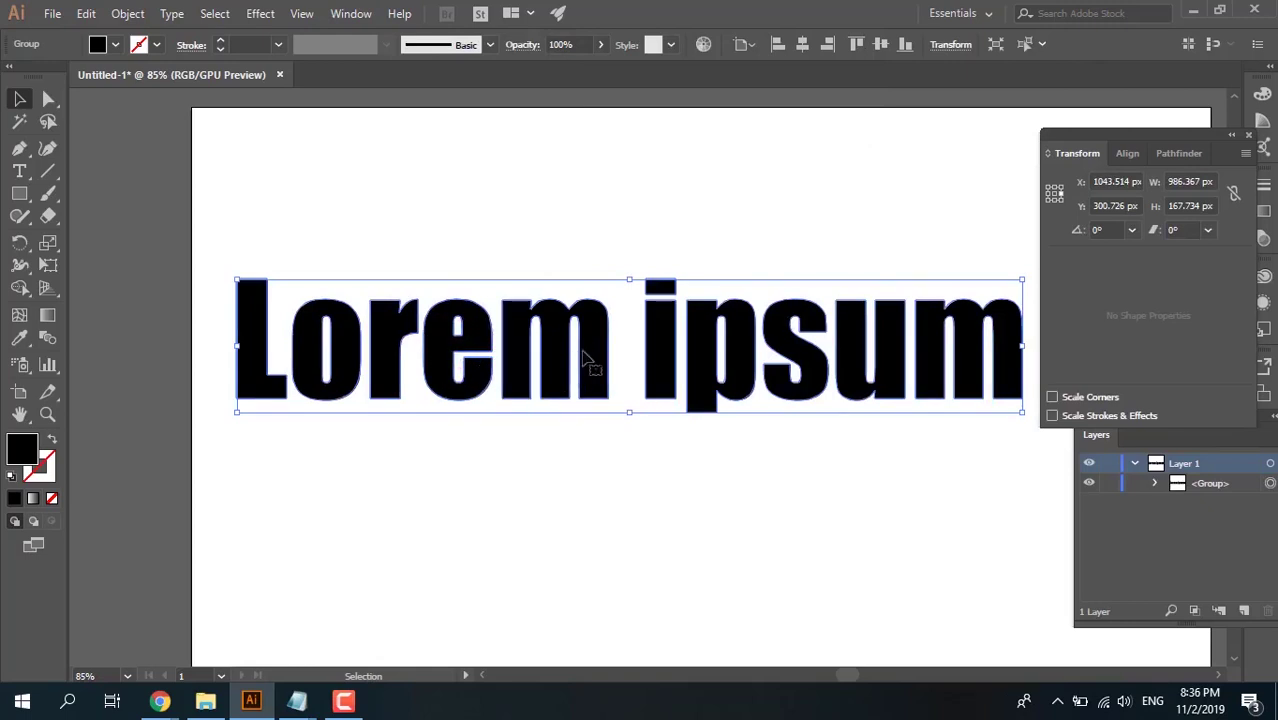
# - Erase a horizontal band across all the outlined letters with the Eraser
pyautogui.click(54, 218)
pyautogui.moveTo(170, 272)
pyautogui.mouseDown()
pyautogui.moveTo(231, 337)
pyautogui.moveTo(693, 362)
pyautogui.moveTo(1087, 364)
pyautogui.mouseUp()
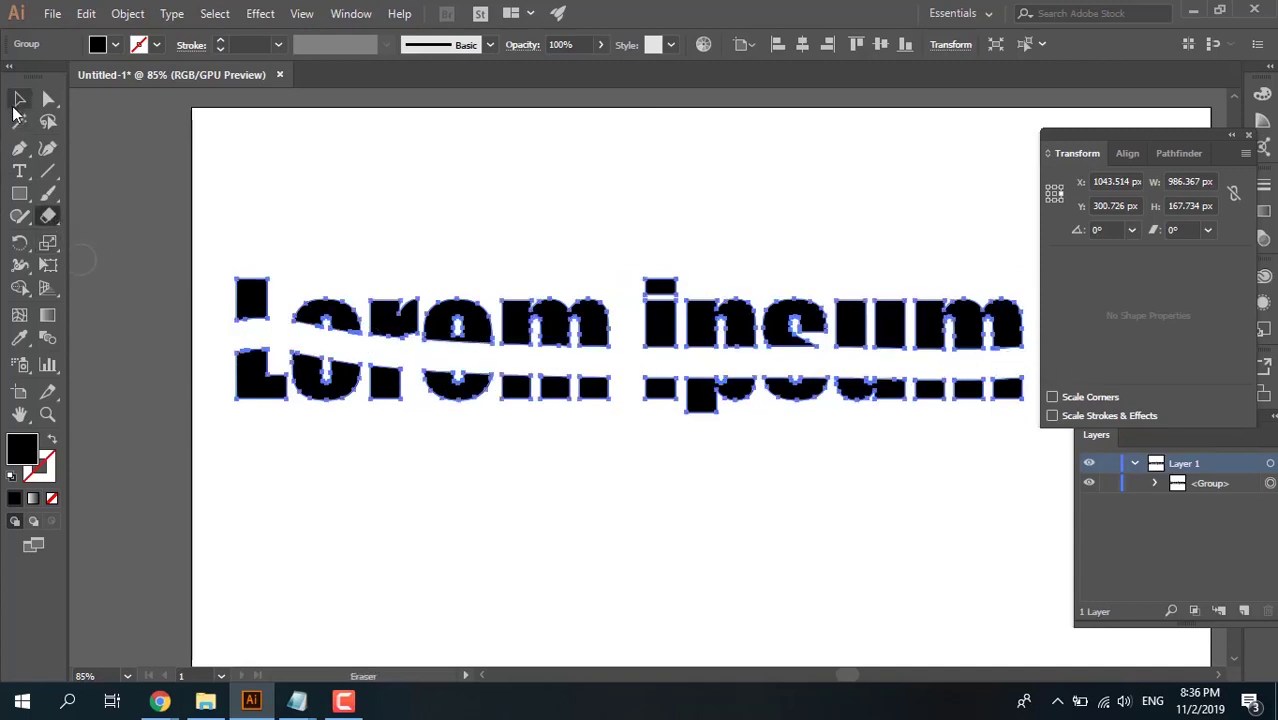
pyautogui.press('v')
pyautogui.click(349, 444)
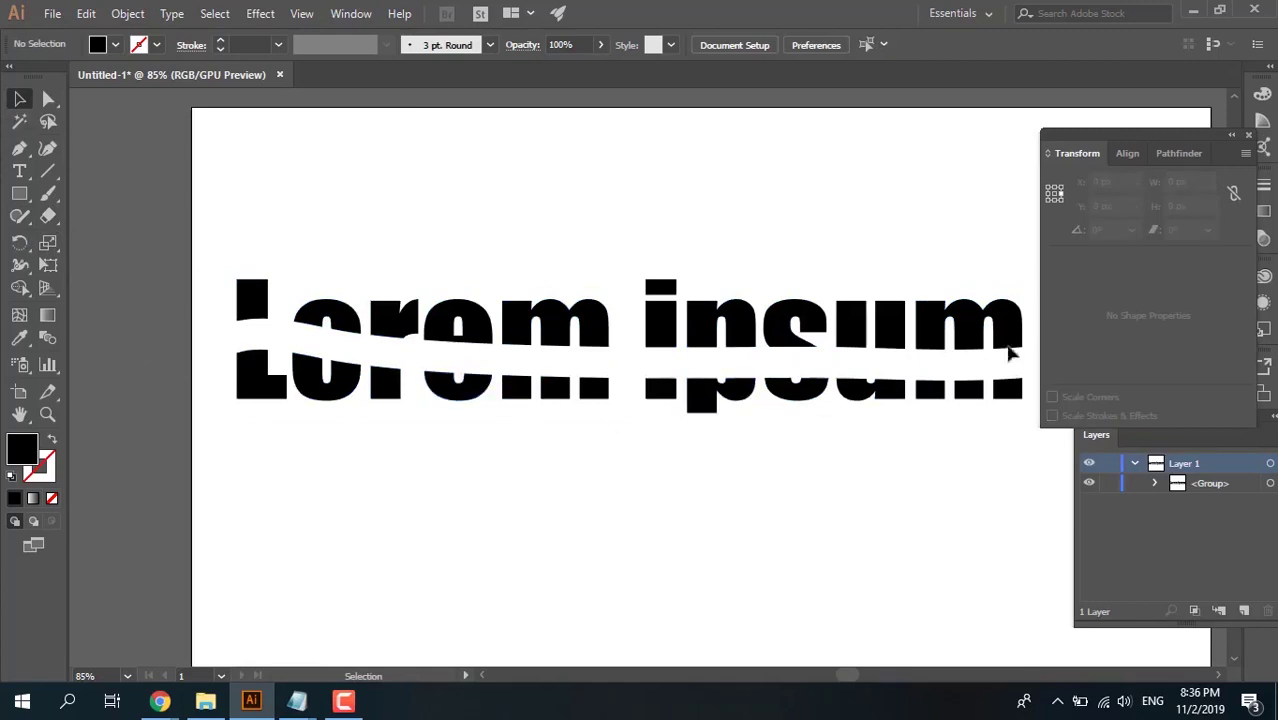
pyautogui.click(322, 324)
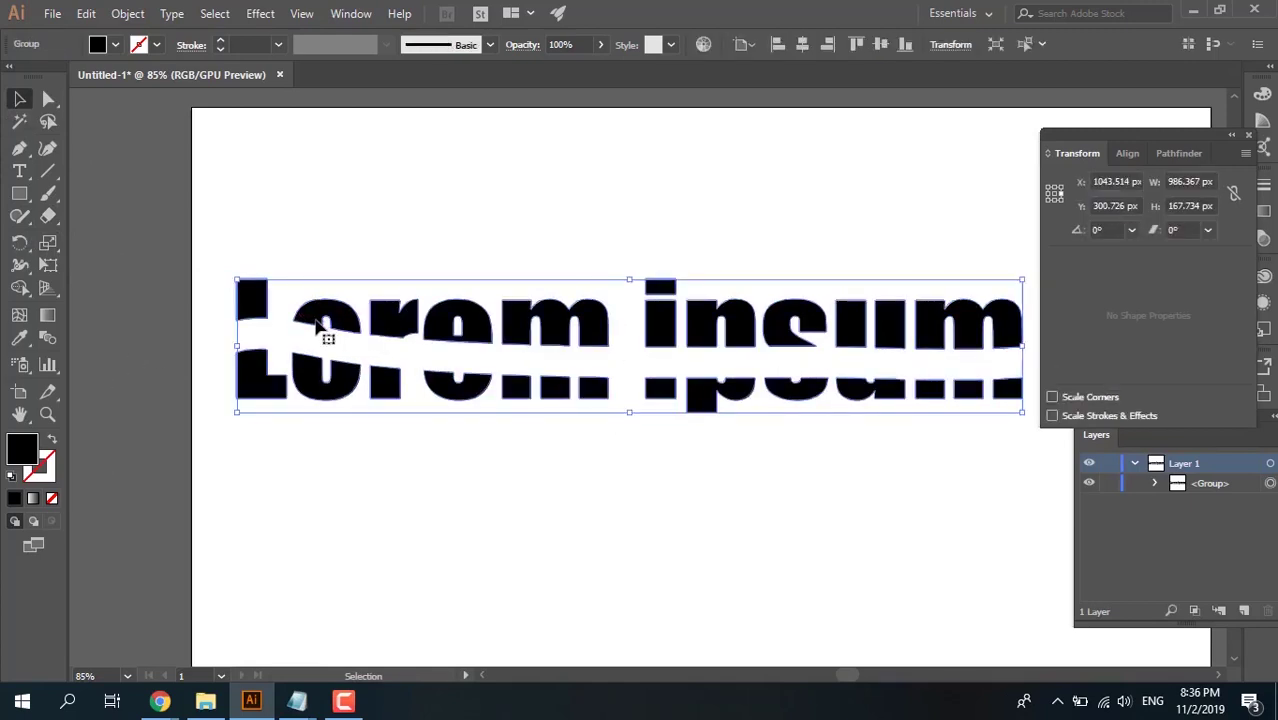
# - Pull the top and bottom pieces of the o apart, then undo the moves
pyautogui.click(48, 99)
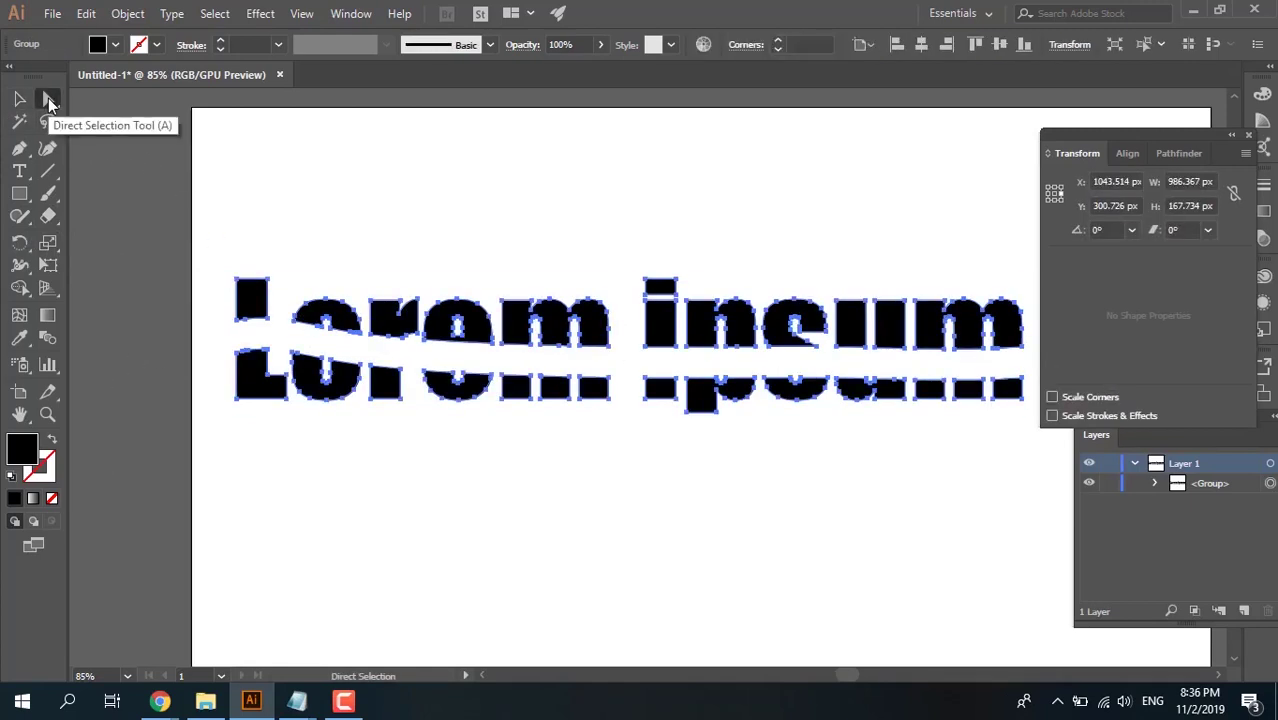
pyautogui.click(343, 316)
pyautogui.moveTo(345, 320)
pyautogui.mouseDown()
pyautogui.moveTo(348, 251)
pyautogui.moveTo(342, 299)
pyautogui.mouseUp()
pyautogui.click(337, 378)
pyautogui.moveTo(337, 378); pyautogui.dragTo(337, 413)
pyautogui.hotkey('ctrl', 'z')
pyautogui.hotkey('ctrl', 'z')
pyautogui.hotkey('ctrl', 'z')
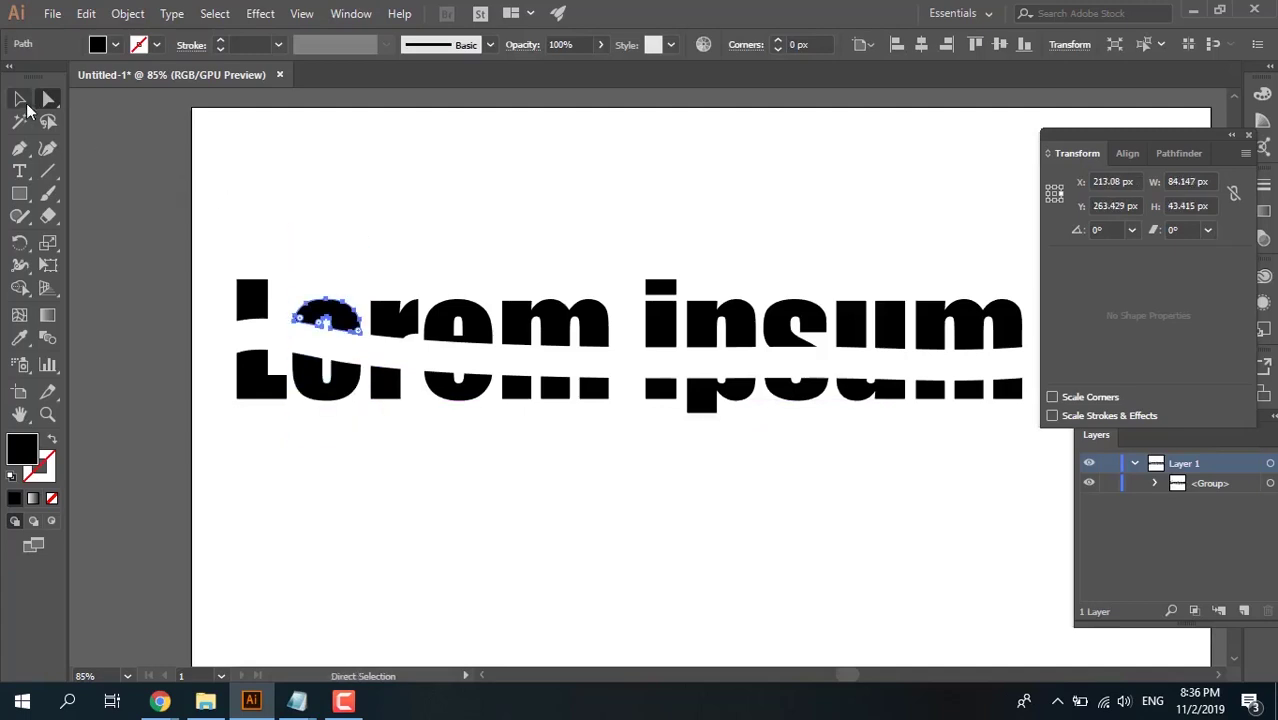
# - Select all the artwork and delete it, leaving the artboard empty
pyautogui.click(19, 99)
pyautogui.click(211, 232)
pyautogui.hotkey('ctrl', 'a')
pyautogui.press('Delete')
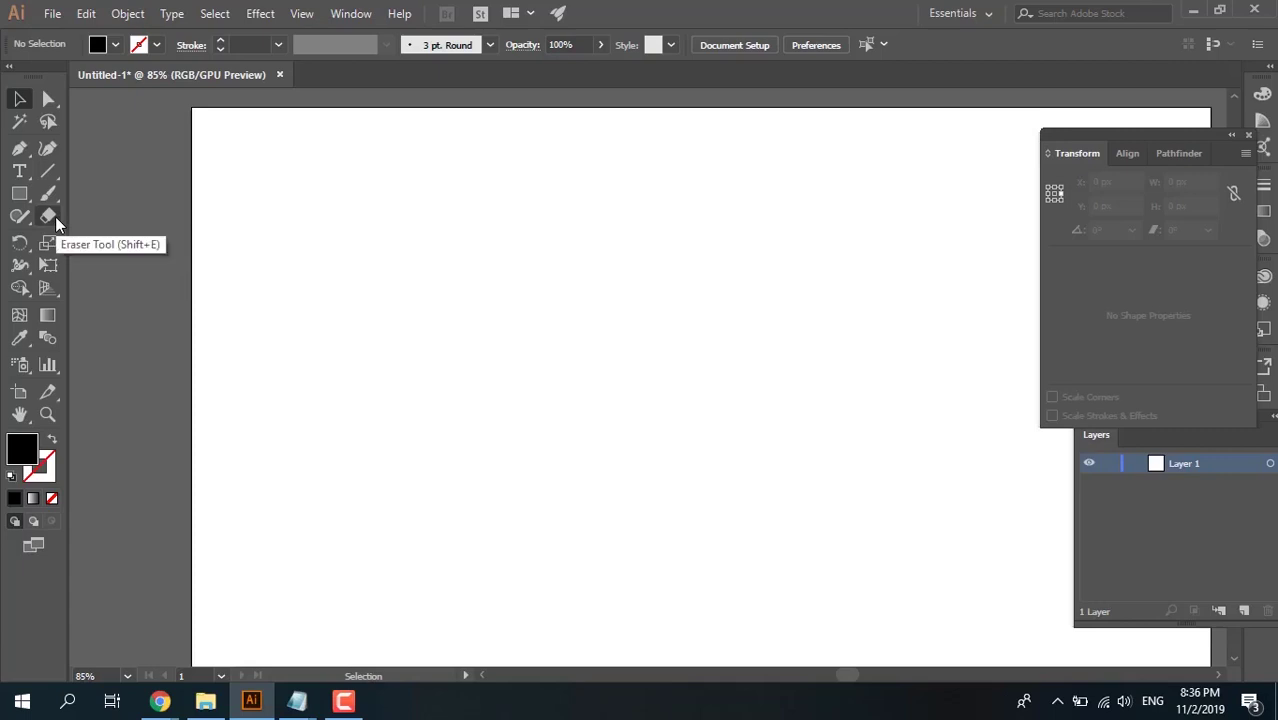
# - Check the illi list note, then minimize it back to Illustrator
pyautogui.moveTo(300, 705)
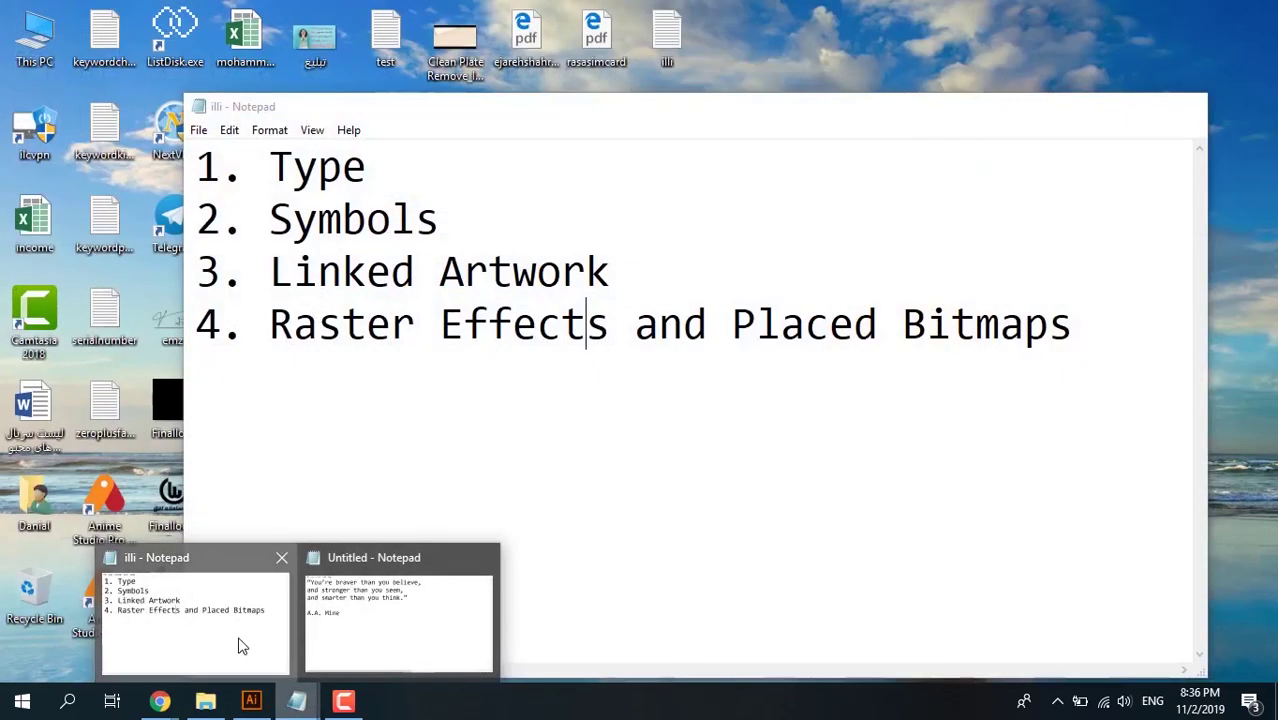
pyautogui.click(242, 648)
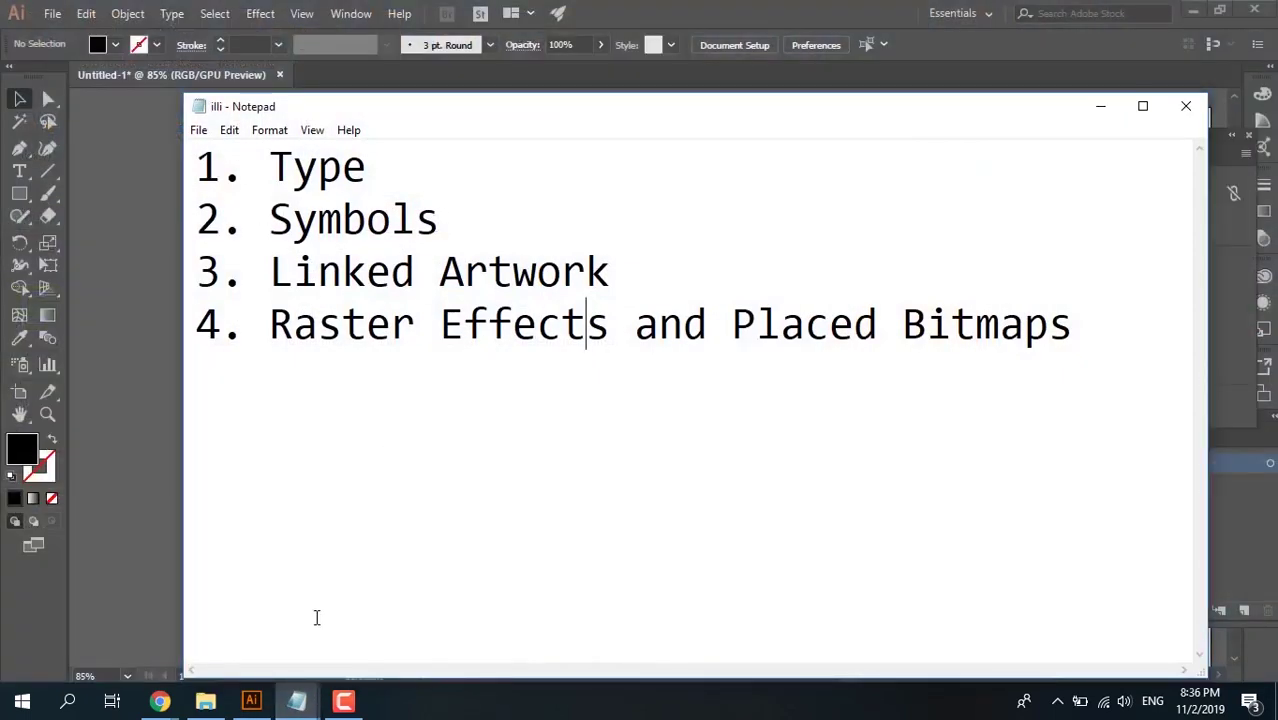
pyautogui.click(1100, 106)
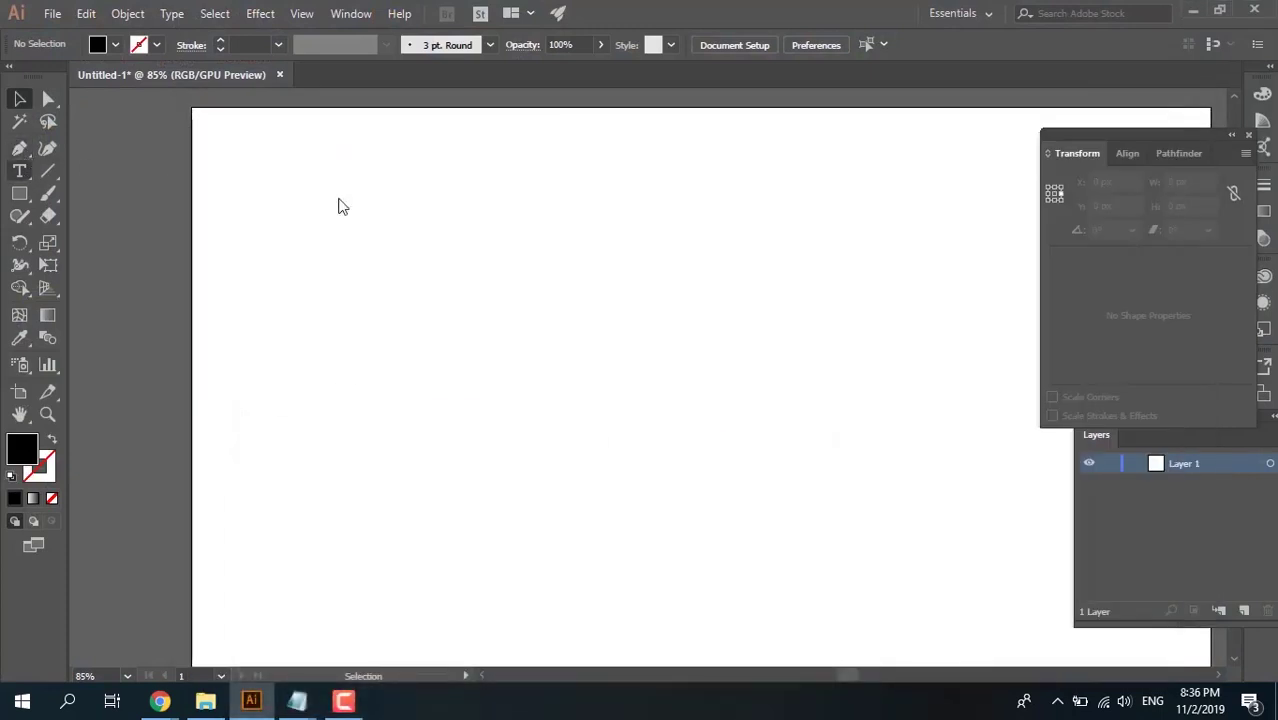
# - Open Window > Symbols and drag the Button symbol onto the artboard, moving it up and left
pyautogui.click(1165, 515)
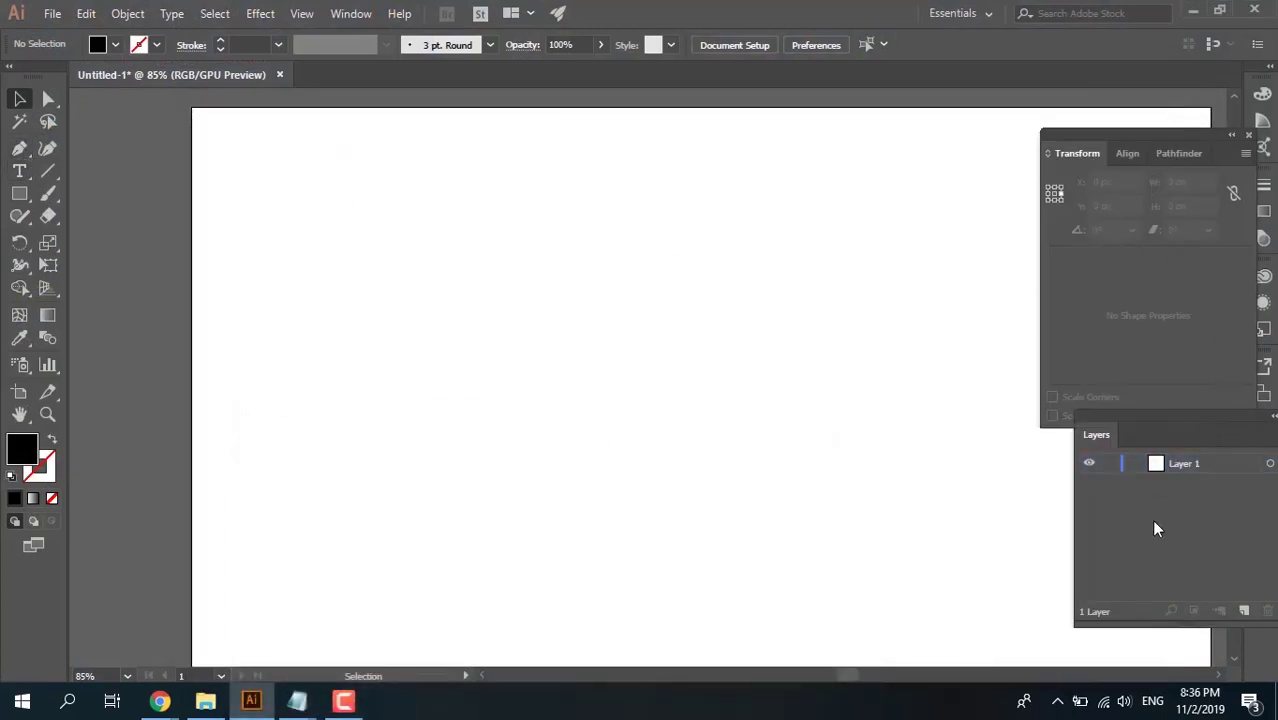
pyautogui.click(351, 13)
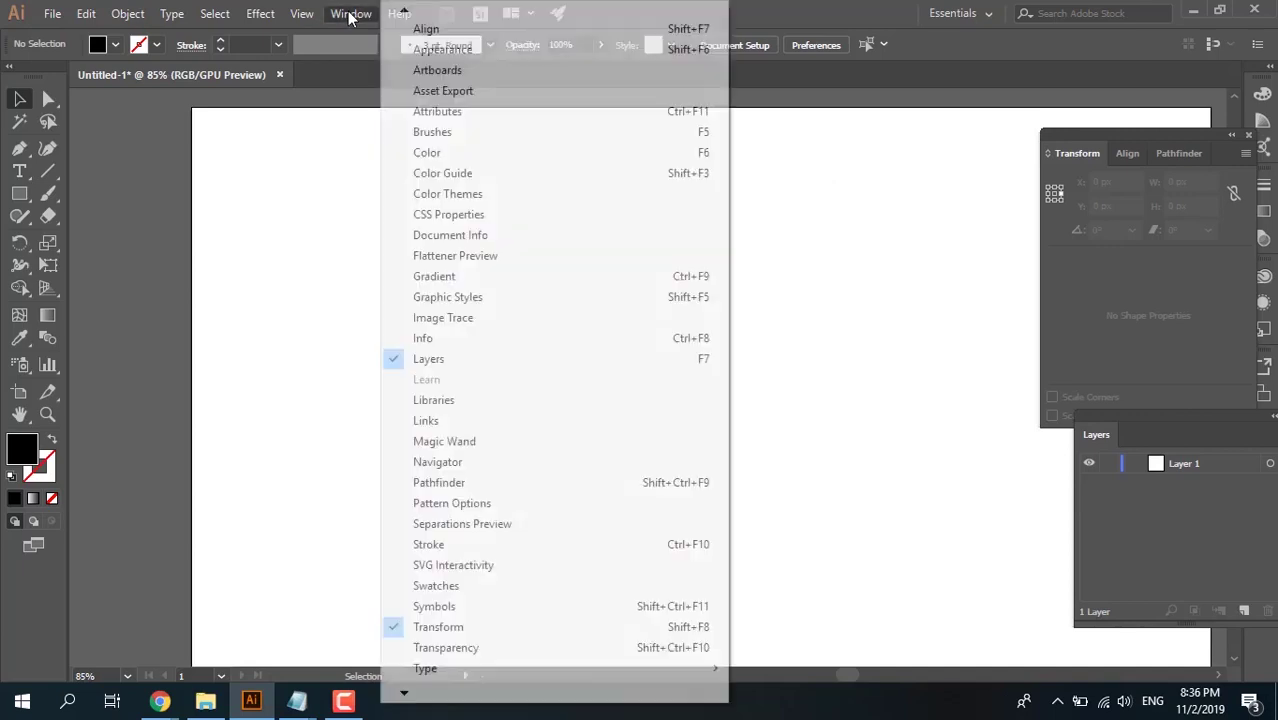
pyautogui.click(471, 606)
pyautogui.moveTo(951, 177); pyautogui.dragTo(1008, 208)
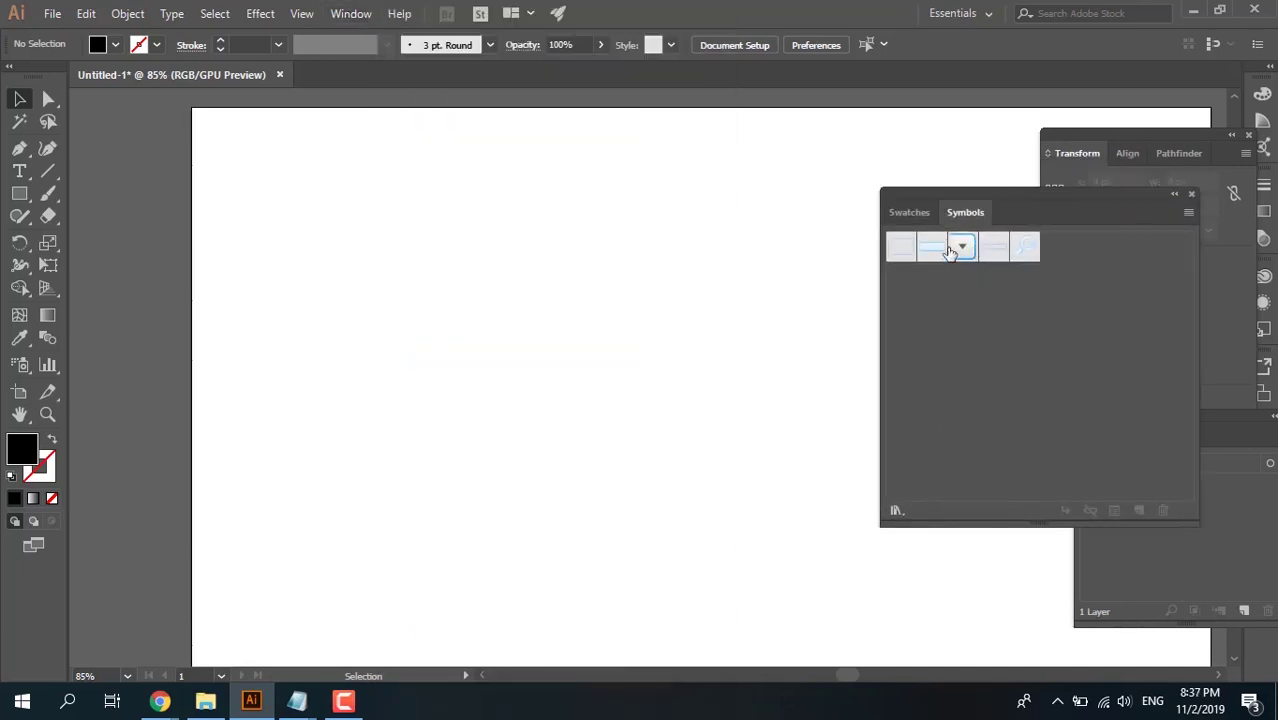
pyautogui.moveTo(931, 248); pyautogui.dragTo(748, 434)
pyautogui.click(699, 456)
pyautogui.moveTo(669, 402); pyautogui.dragTo(549, 369)
pyautogui.click(500, 414)
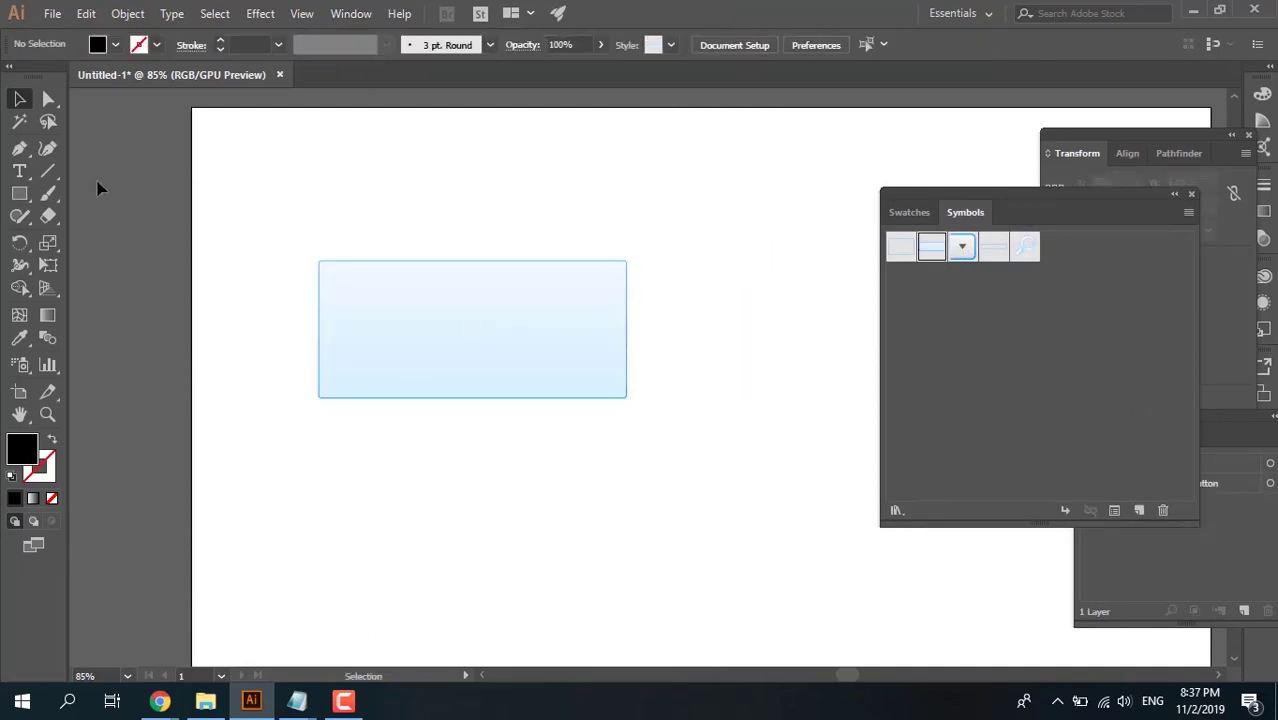
pyautogui.click(48, 216)
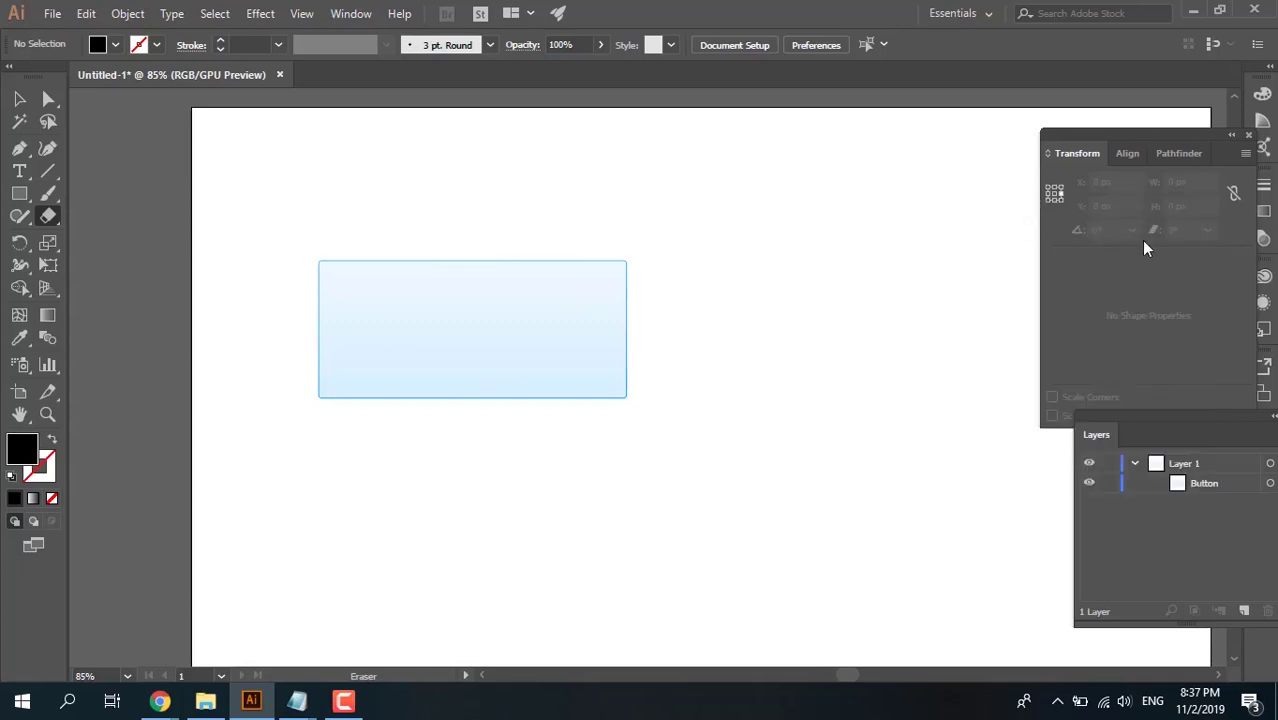
# - With the Selection tool, pick the Button rectangle and open Window > Symbols
pyautogui.click(19, 99)
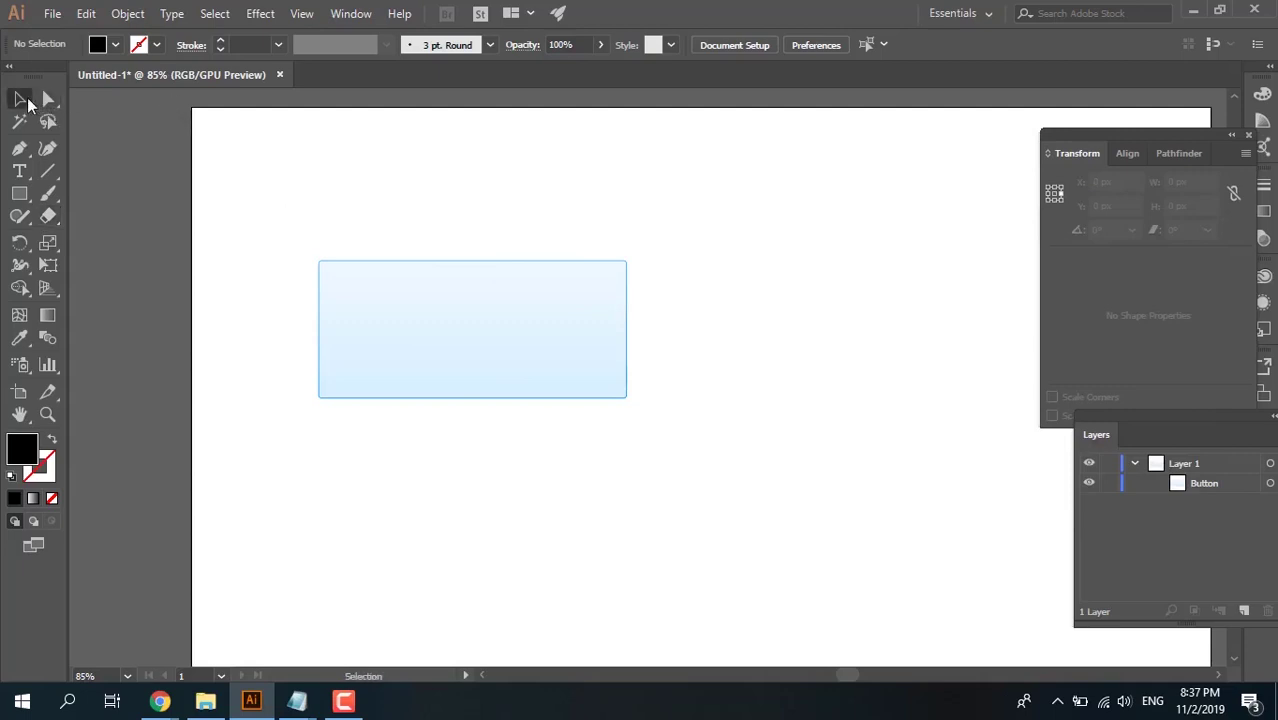
pyautogui.click(351, 282)
pyautogui.click(391, 437)
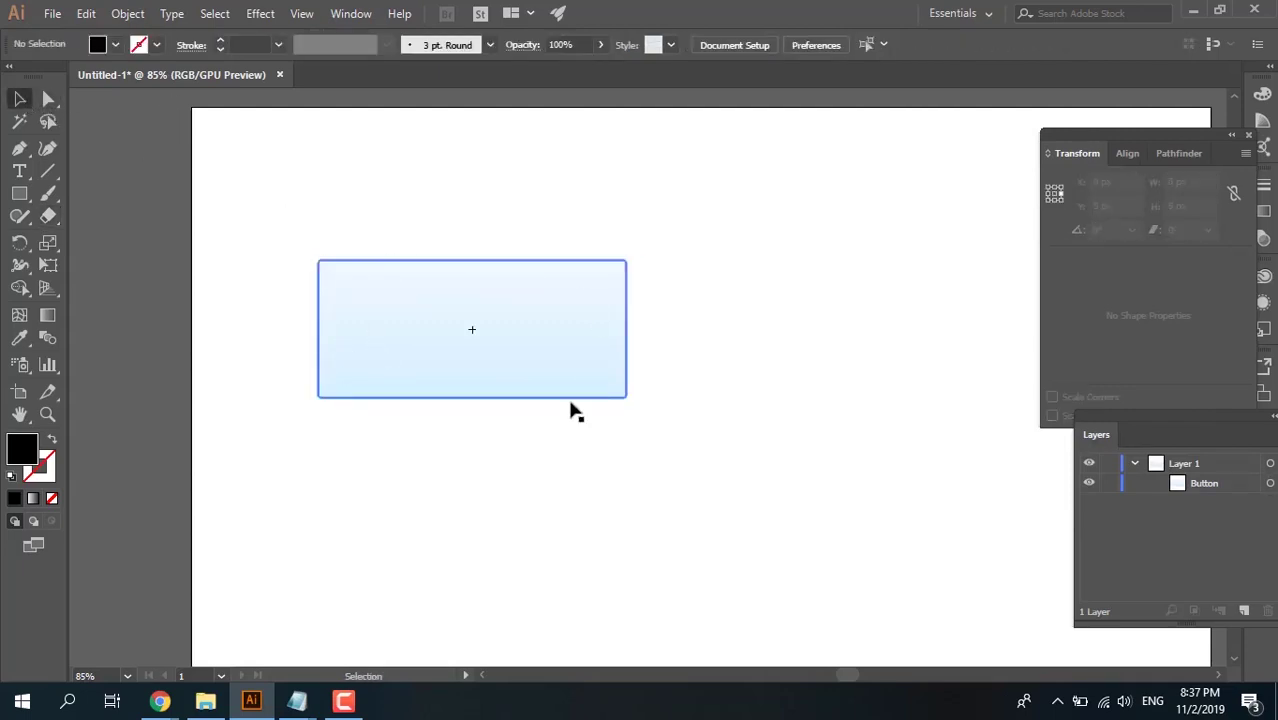
pyautogui.click(48, 215)
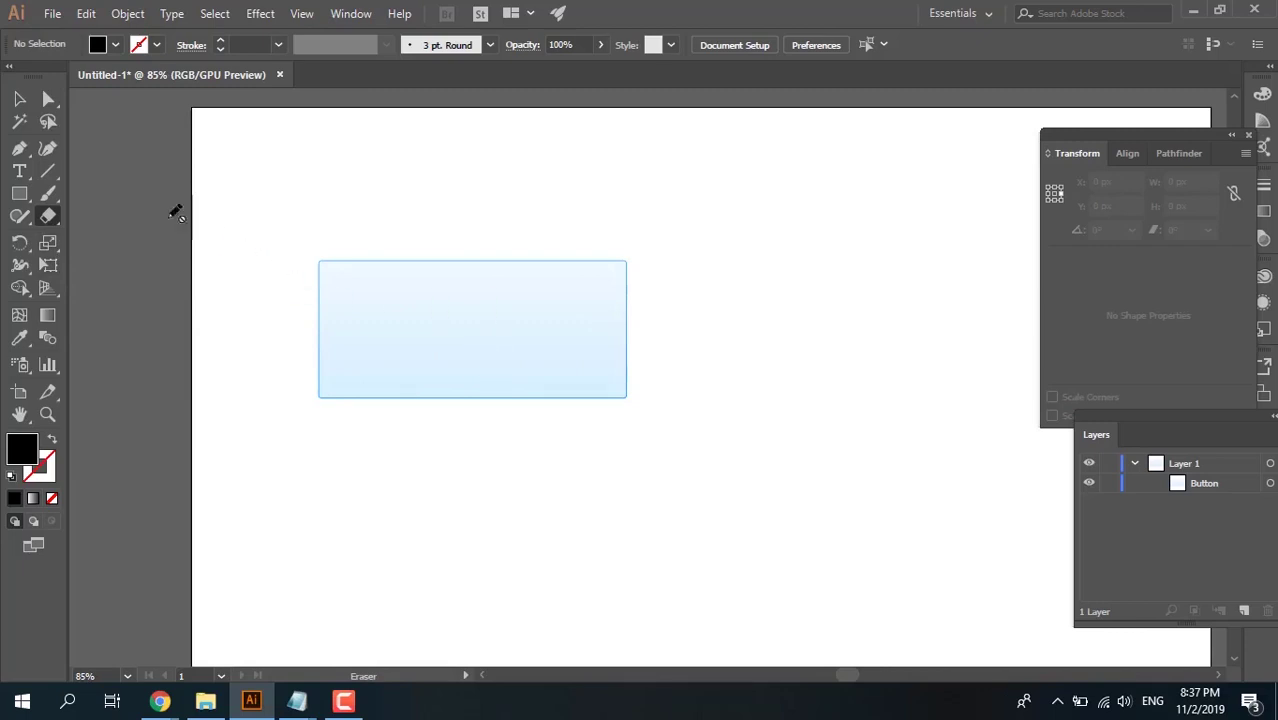
pyautogui.click(19, 99)
pyautogui.click(325, 380)
pyautogui.click(351, 13)
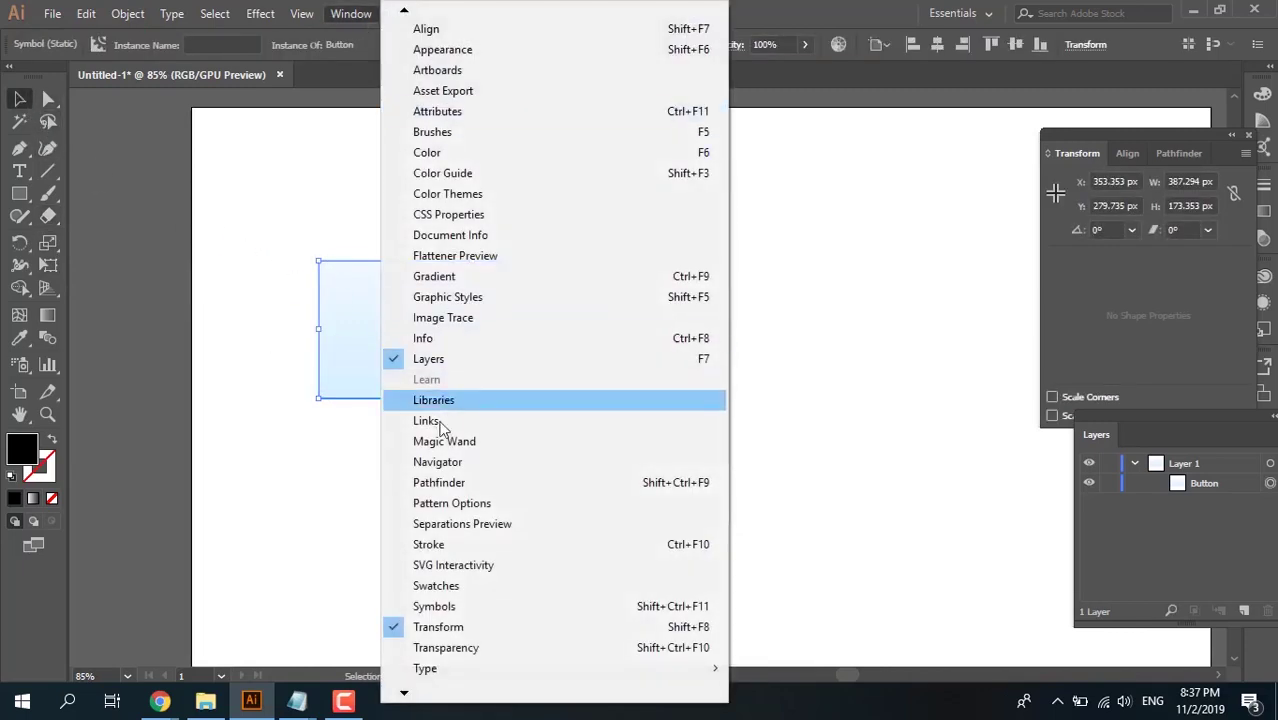
pyautogui.click(440, 604)
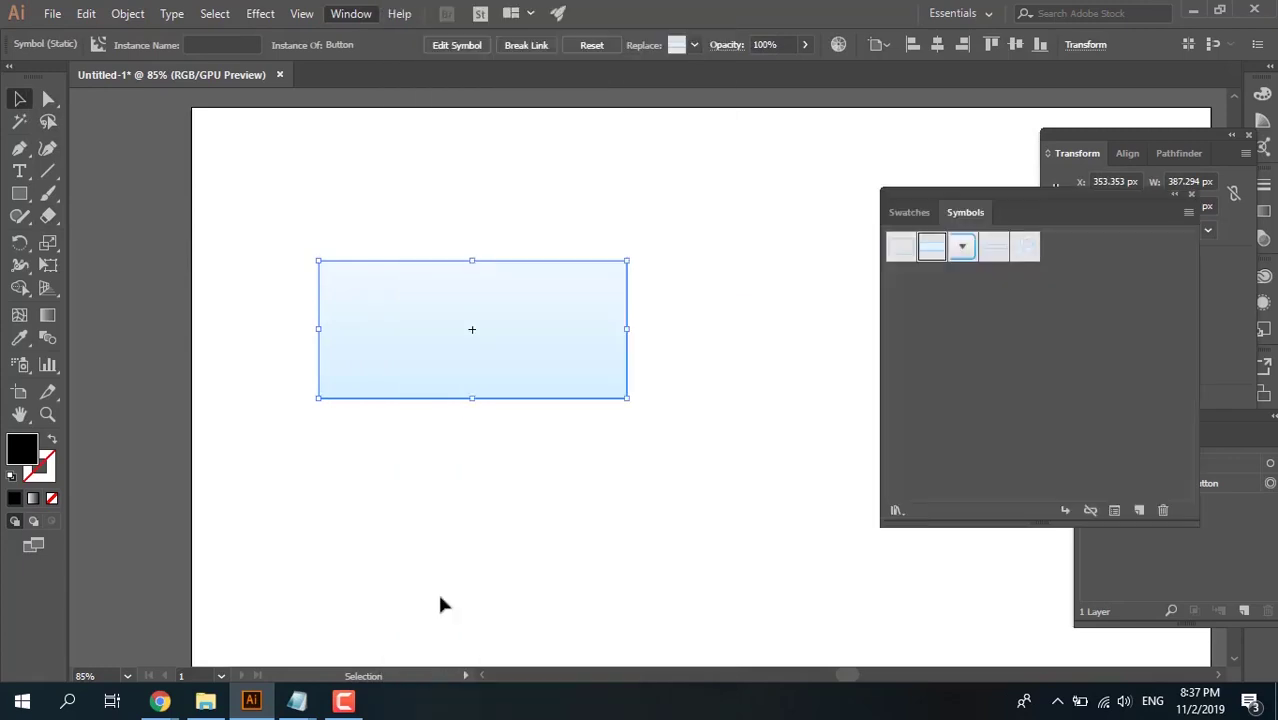
pyautogui.click(1091, 512)
pyautogui.click(547, 408)
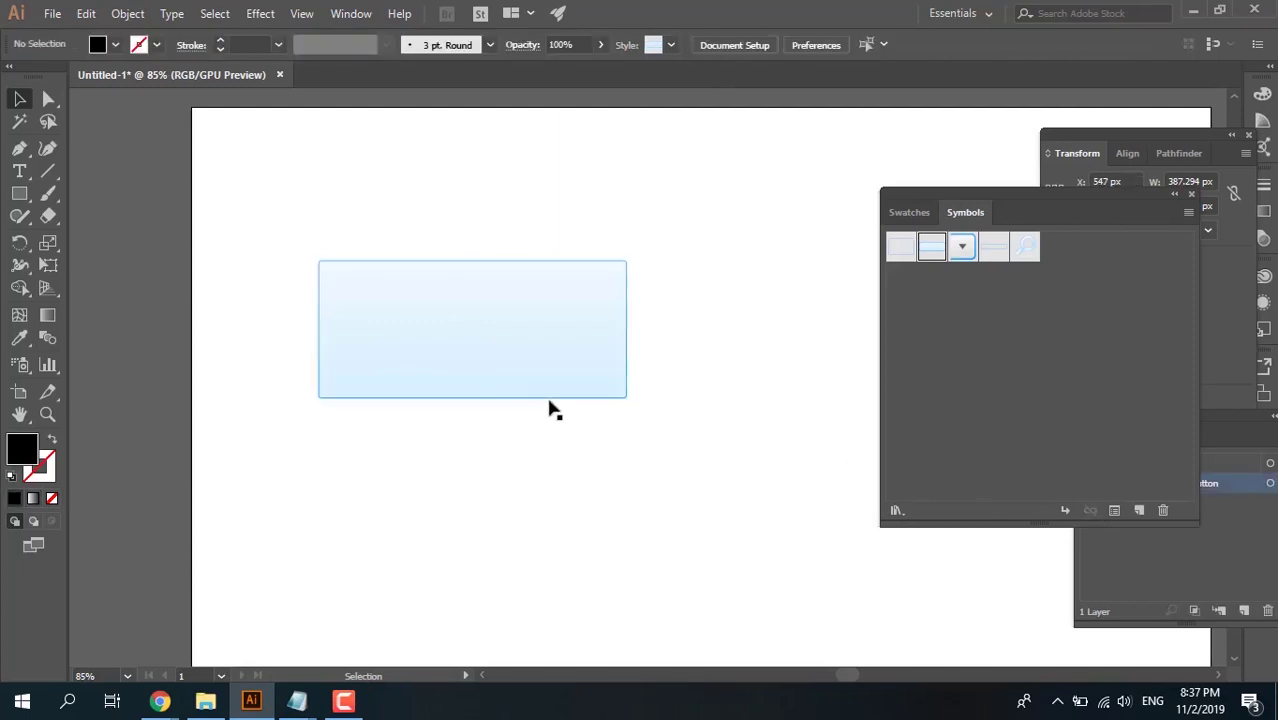
pyautogui.click(465, 368)
pyautogui.click(48, 215)
pyautogui.moveTo(250, 317)
pyautogui.mouseDown()
pyautogui.moveTo(689, 352)
pyautogui.moveTo(715, 380)
pyautogui.mouseUp()
pyautogui.click(19, 98)
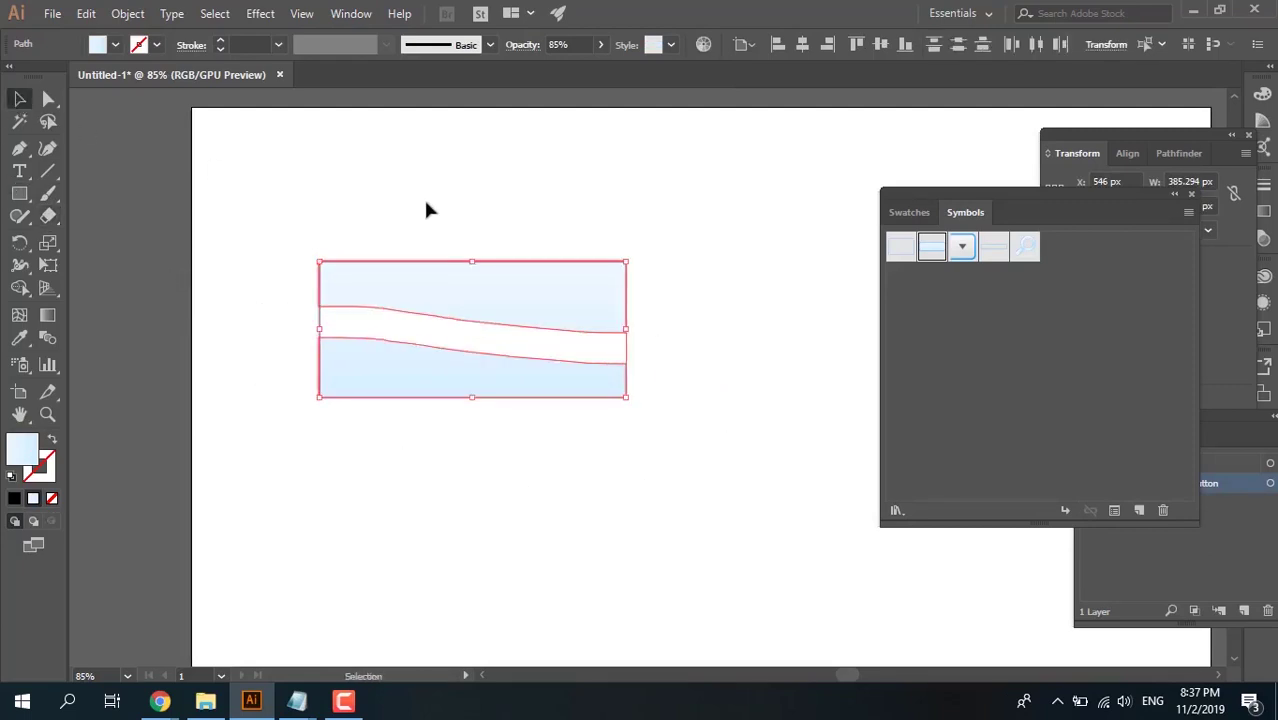
pyautogui.click(427, 210)
pyautogui.click(452, 305)
pyautogui.moveTo(371, 285)
pyautogui.mouseDown()
pyautogui.moveTo(424, 228)
pyautogui.moveTo(590, 277)
pyautogui.moveTo(358, 205)
pyautogui.moveTo(366, 266)
pyautogui.moveTo(496, 250)
pyautogui.moveTo(362, 233)
pyautogui.moveTo(436, 247)
pyautogui.moveTo(380, 303)
pyautogui.mouseUp()
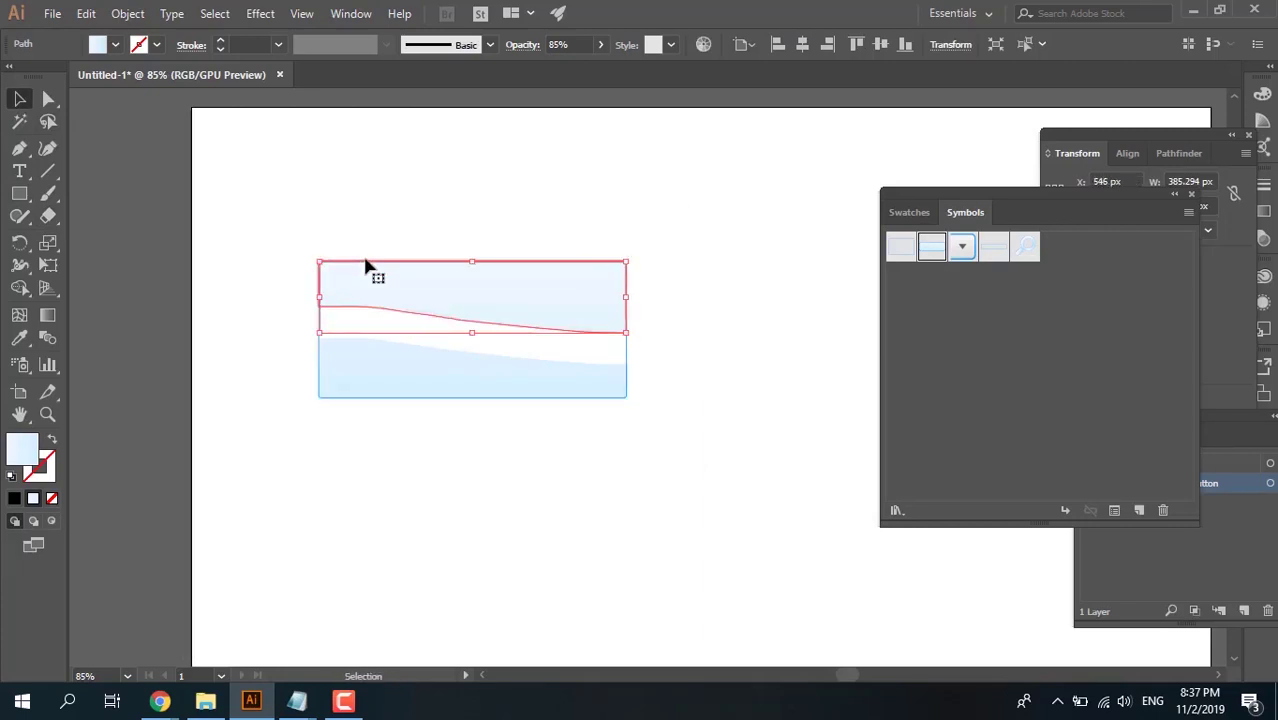
pyautogui.click(474, 200)
pyautogui.moveTo(670, 492); pyautogui.dragTo(665, 490)
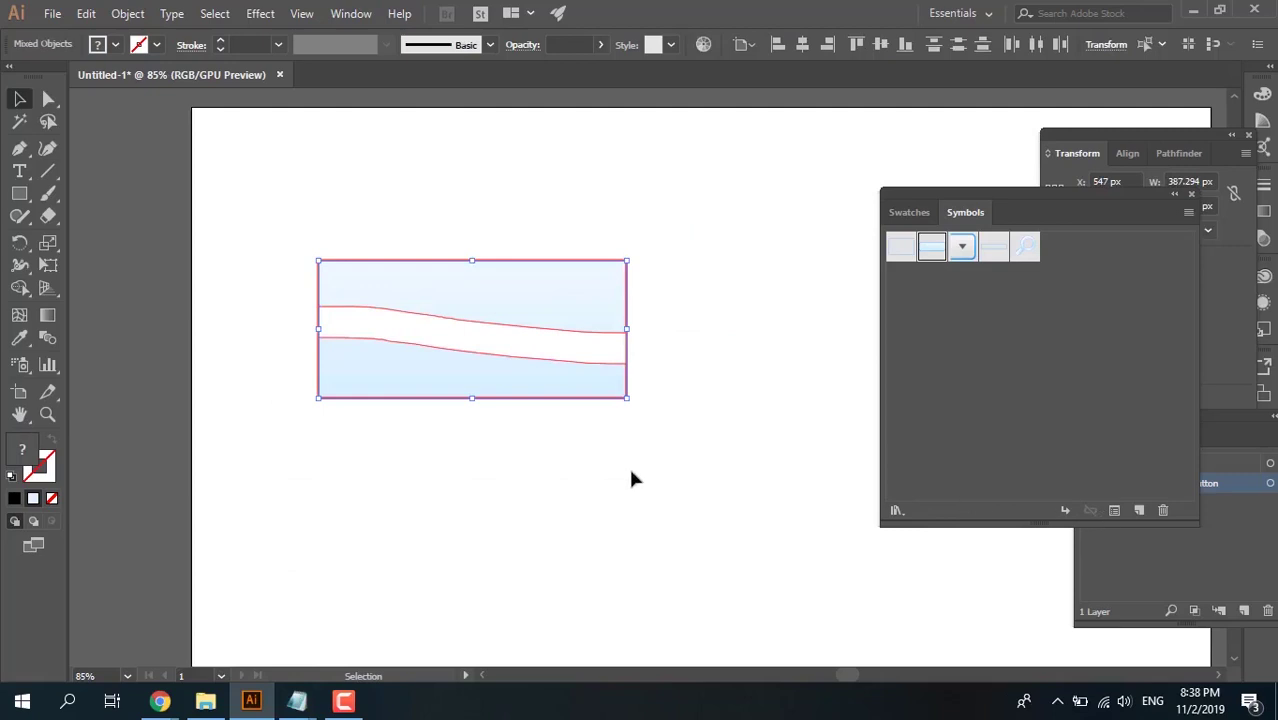
pyautogui.hotkey('ctrl', 'z')
pyautogui.hotkey('ctrl', 'z')
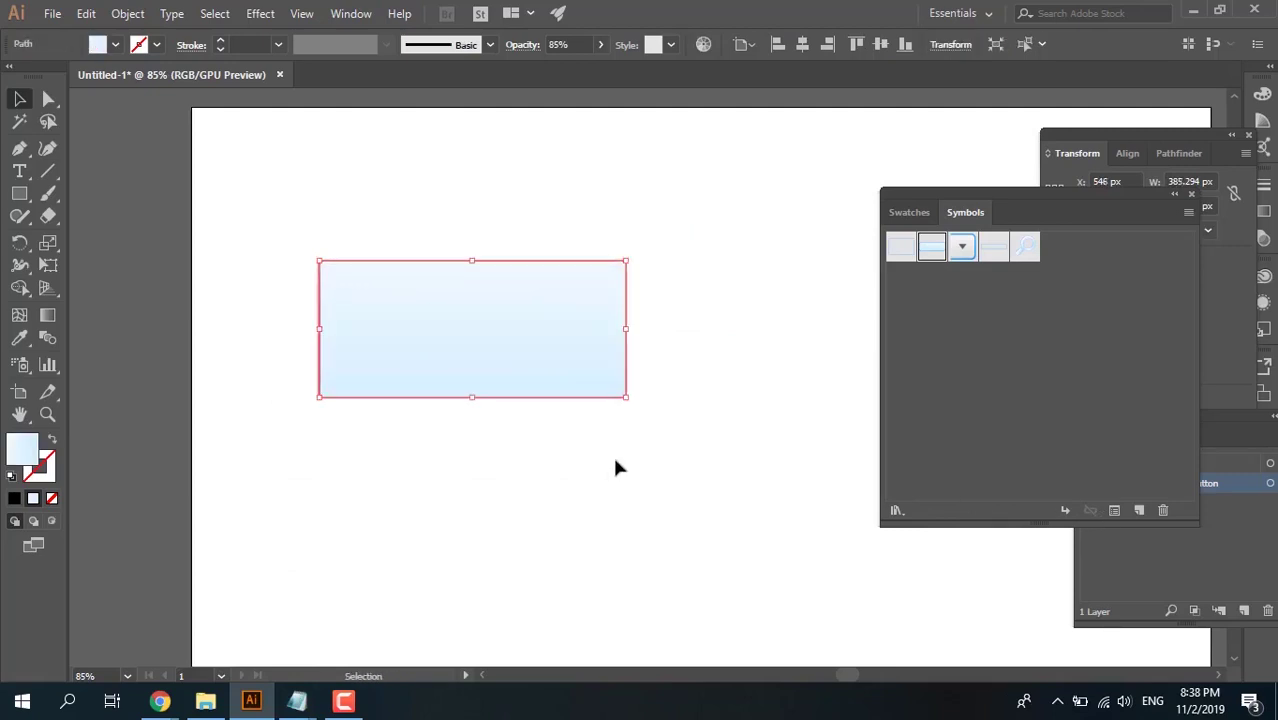
pyautogui.hotkey('ctrl', 'z')
pyautogui.click(612, 453)
pyautogui.click(590, 395)
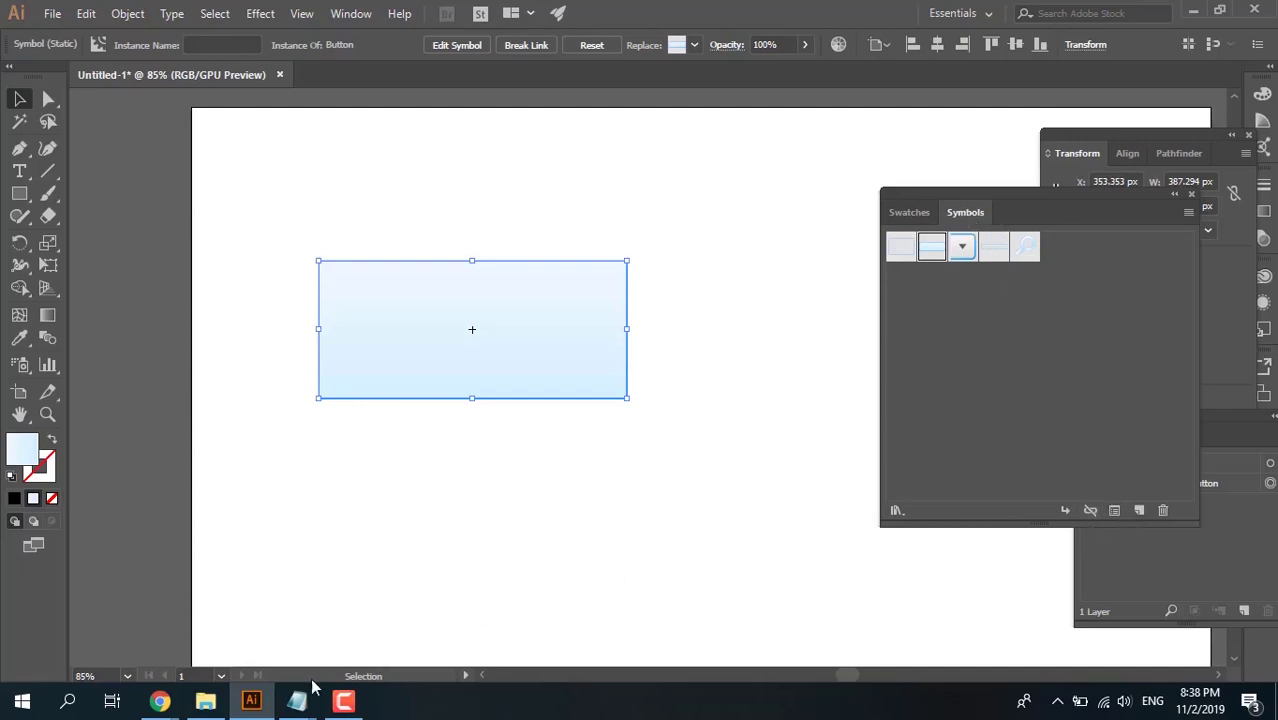
# - Bring up the illi topic list, minimize it, and open Illustrator's File menu
pyautogui.moveTo(303, 705)
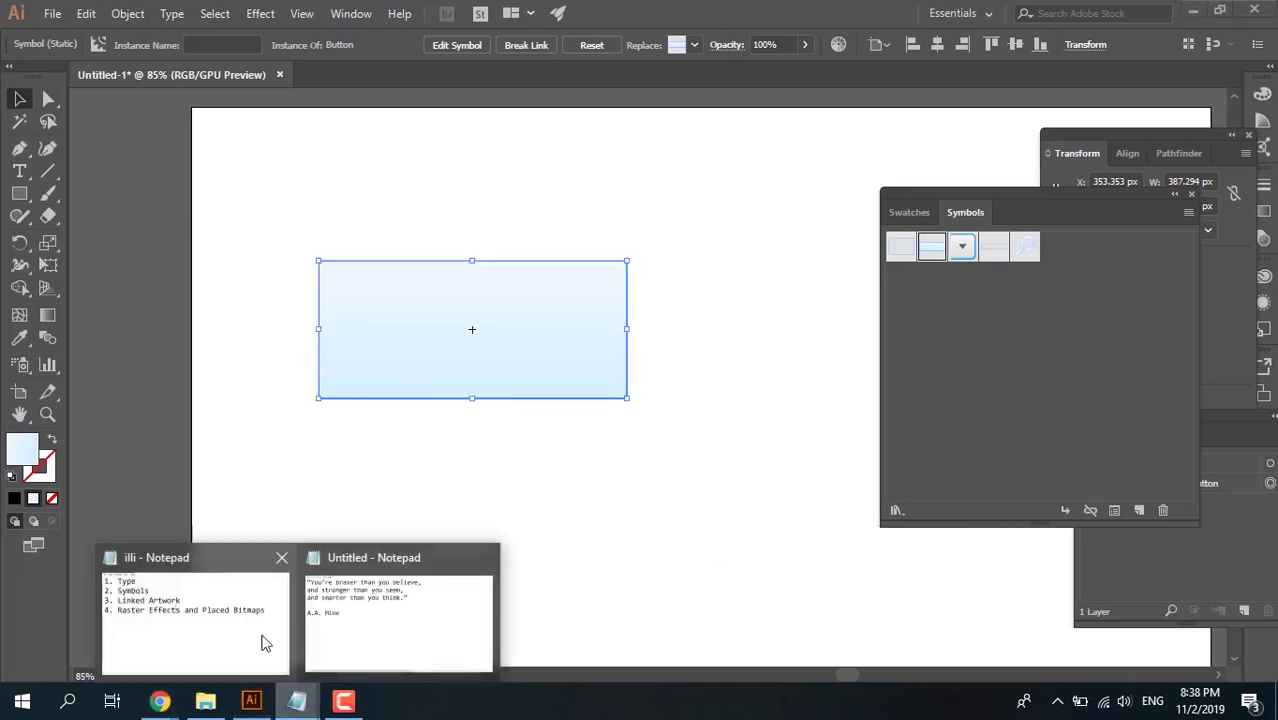
pyautogui.click(255, 631)
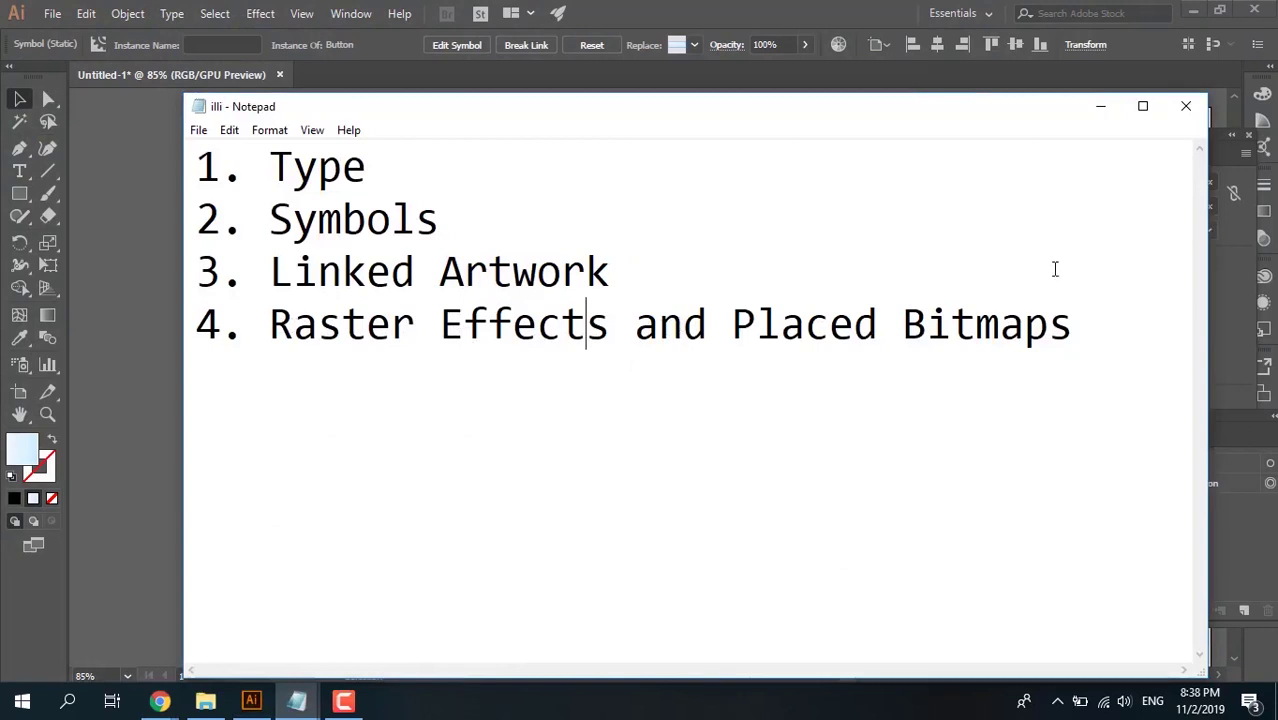
pyautogui.click(1100, 106)
pyautogui.click(44, 15)
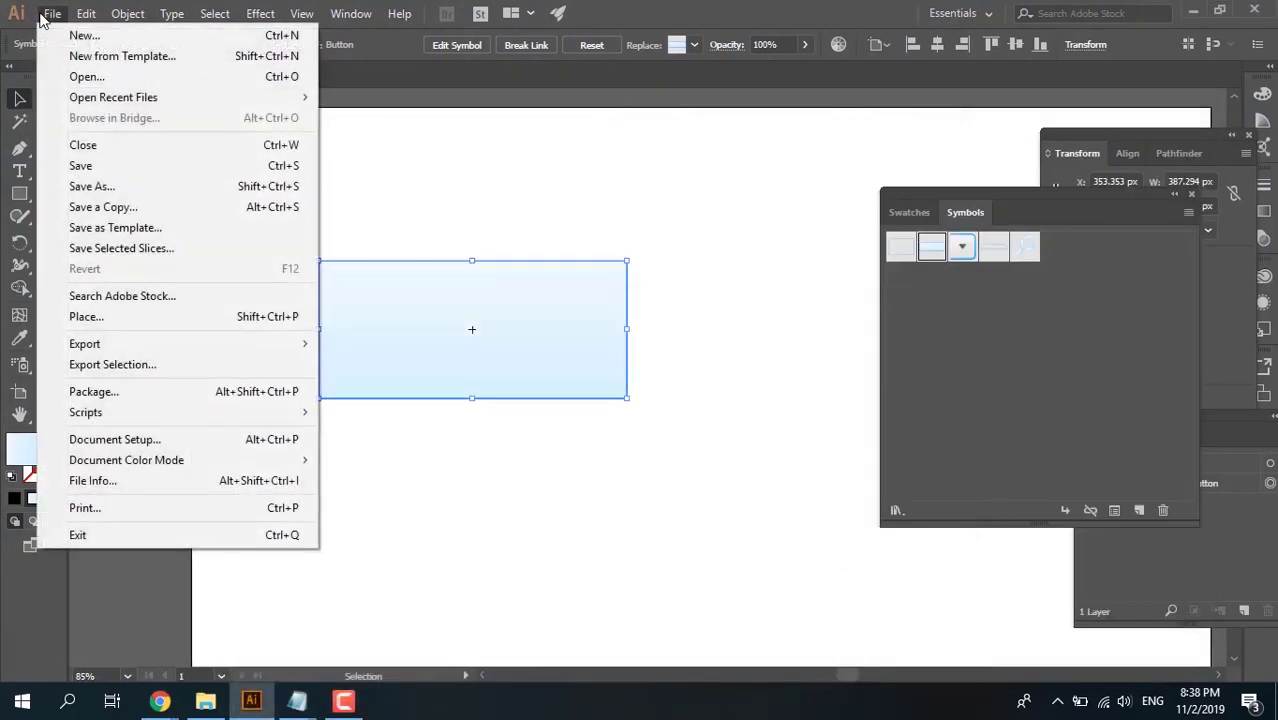
# - Place the Subscribe image via File > Place and move it up and left
pyautogui.click(90, 317)
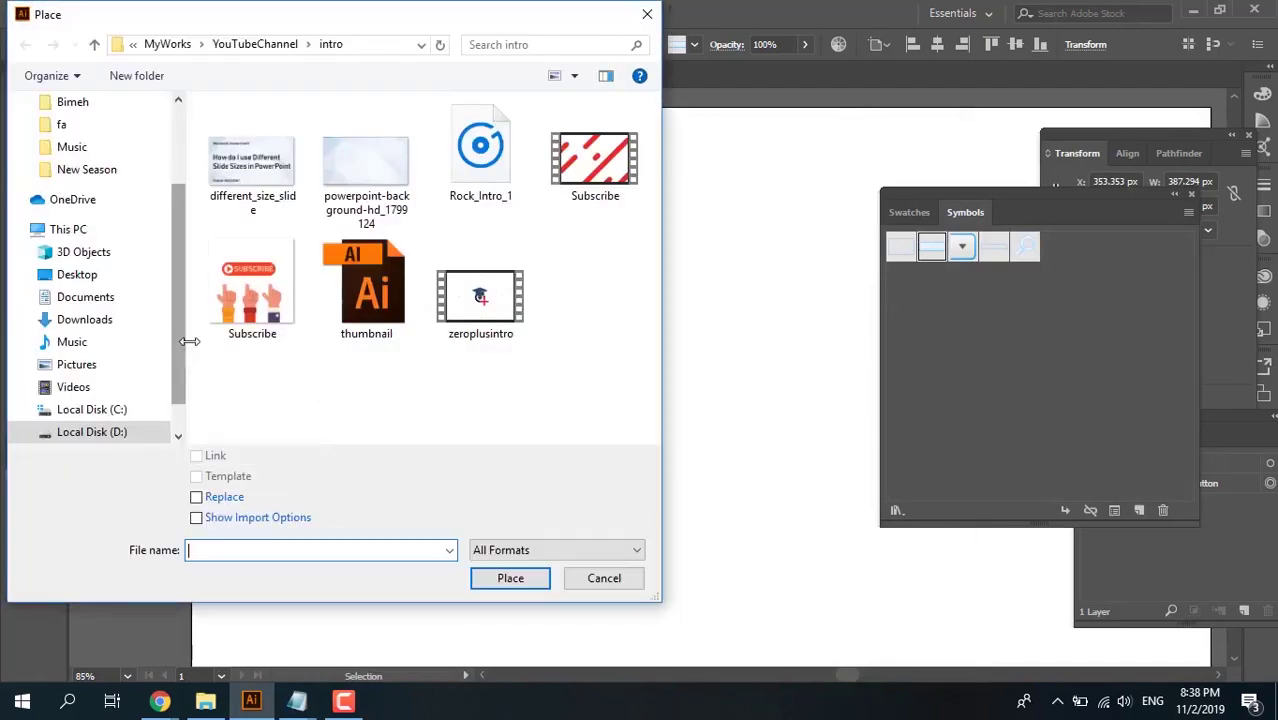
pyautogui.doubleClick(250, 308)
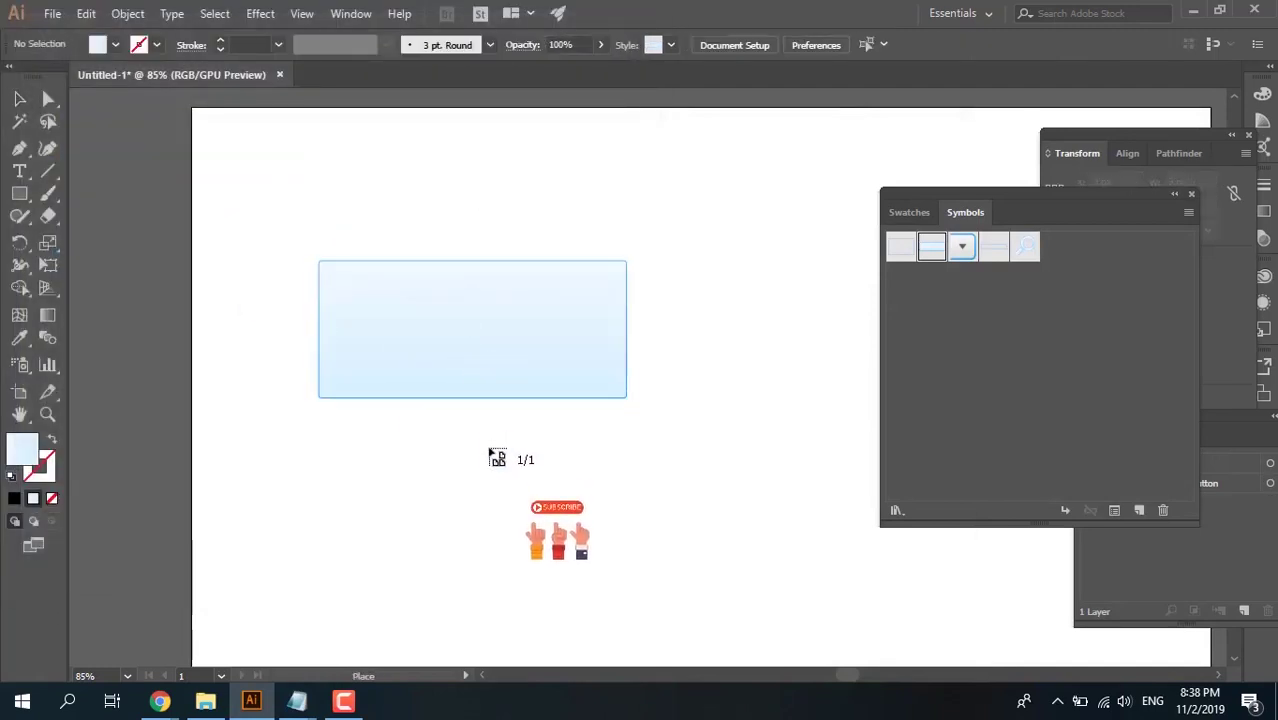
pyautogui.click(488, 448)
pyautogui.moveTo(658, 597); pyautogui.dragTo(525, 474)
# - Delete the blue Button rectangle and move the Subscribe image up the artboard
pyautogui.click(575, 318)
pyautogui.press('Delete')
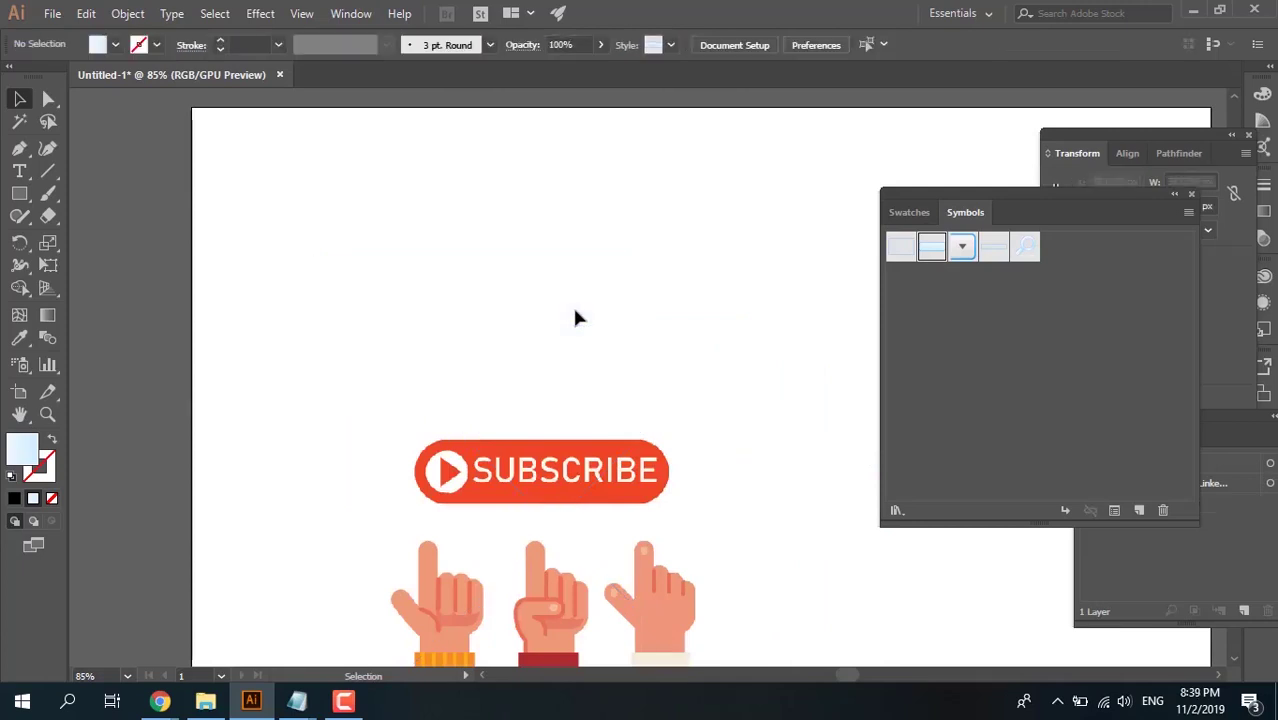
pyautogui.moveTo(566, 495); pyautogui.dragTo(548, 340)
pyautogui.click(279, 371)
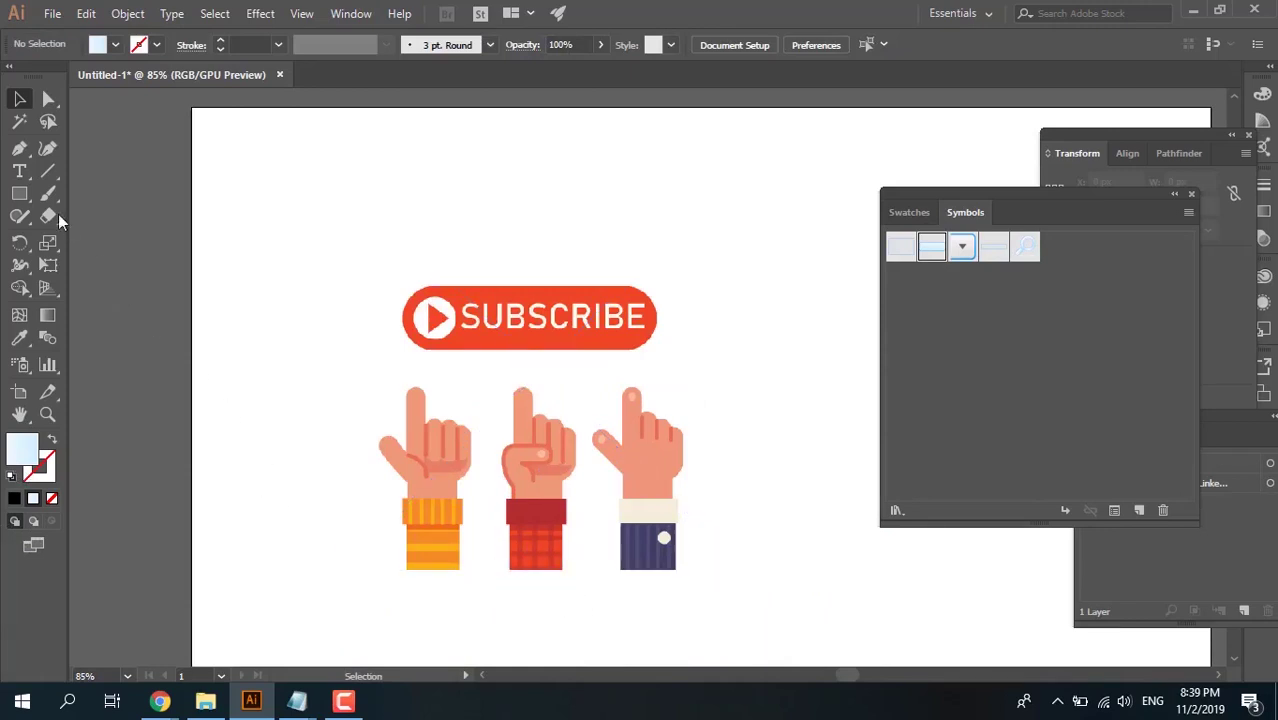
pyautogui.hotkey('shift', 'e')
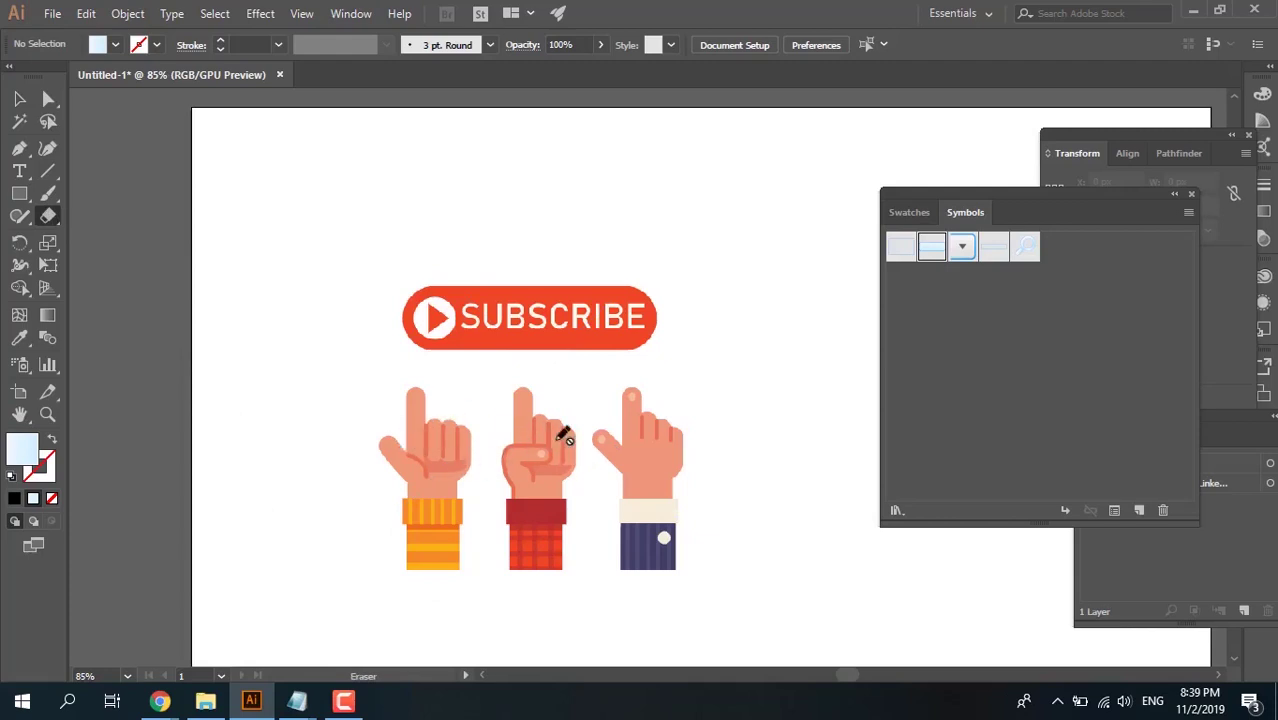
pyautogui.press('v')
pyautogui.click(404, 442)
pyautogui.click(427, 463)
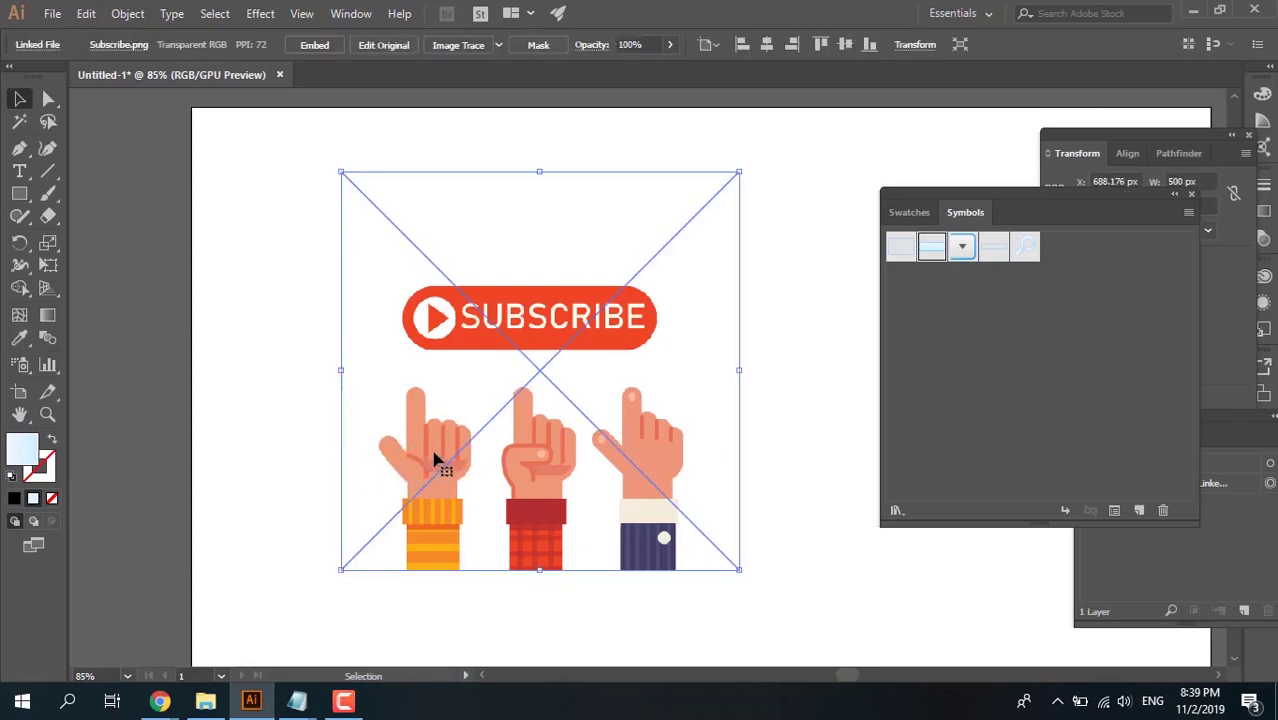
# - Image Trace the Subscribe image and preview the original source image view
pyautogui.click(114, 20)
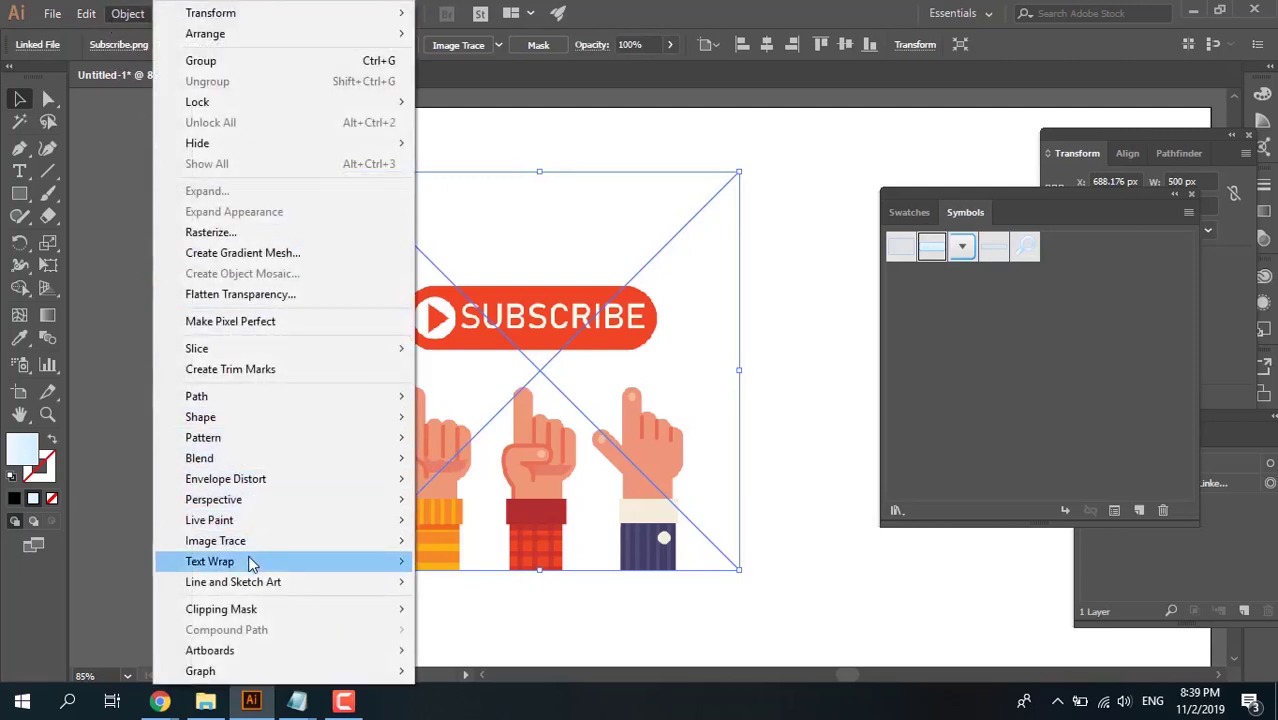
pyautogui.moveTo(257, 545)
pyautogui.click(445, 539)
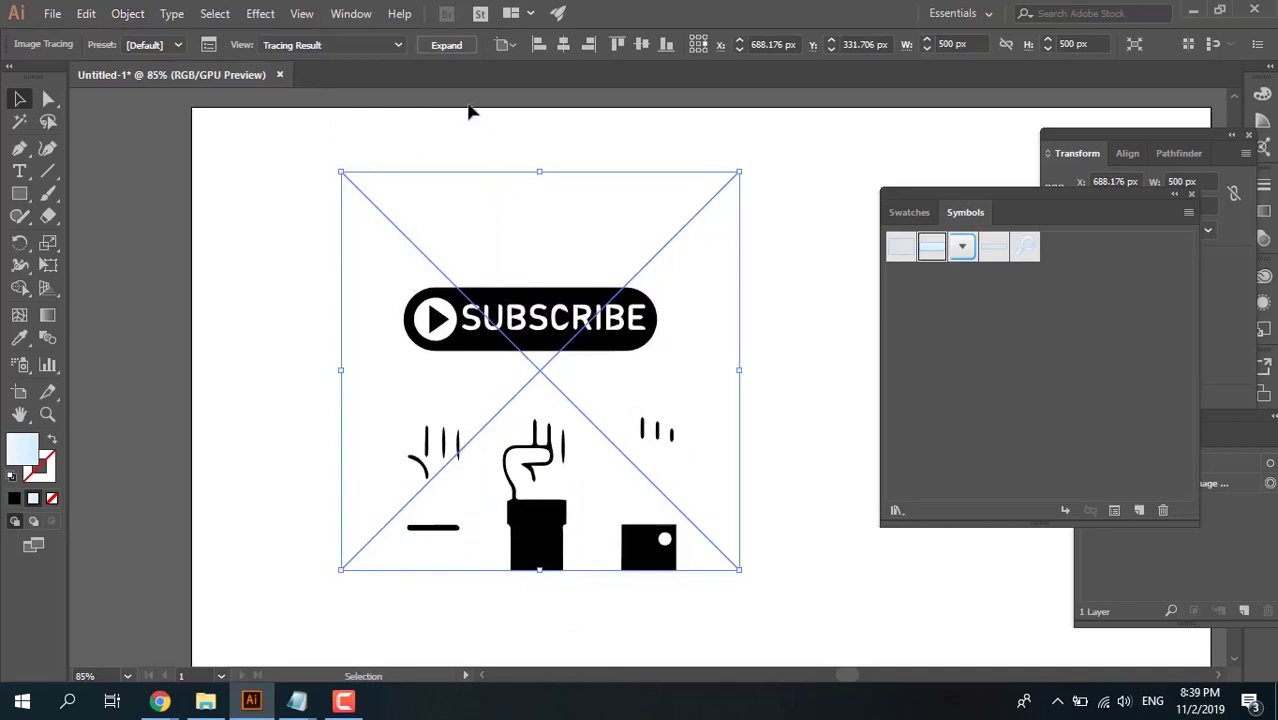
pyautogui.click(400, 45)
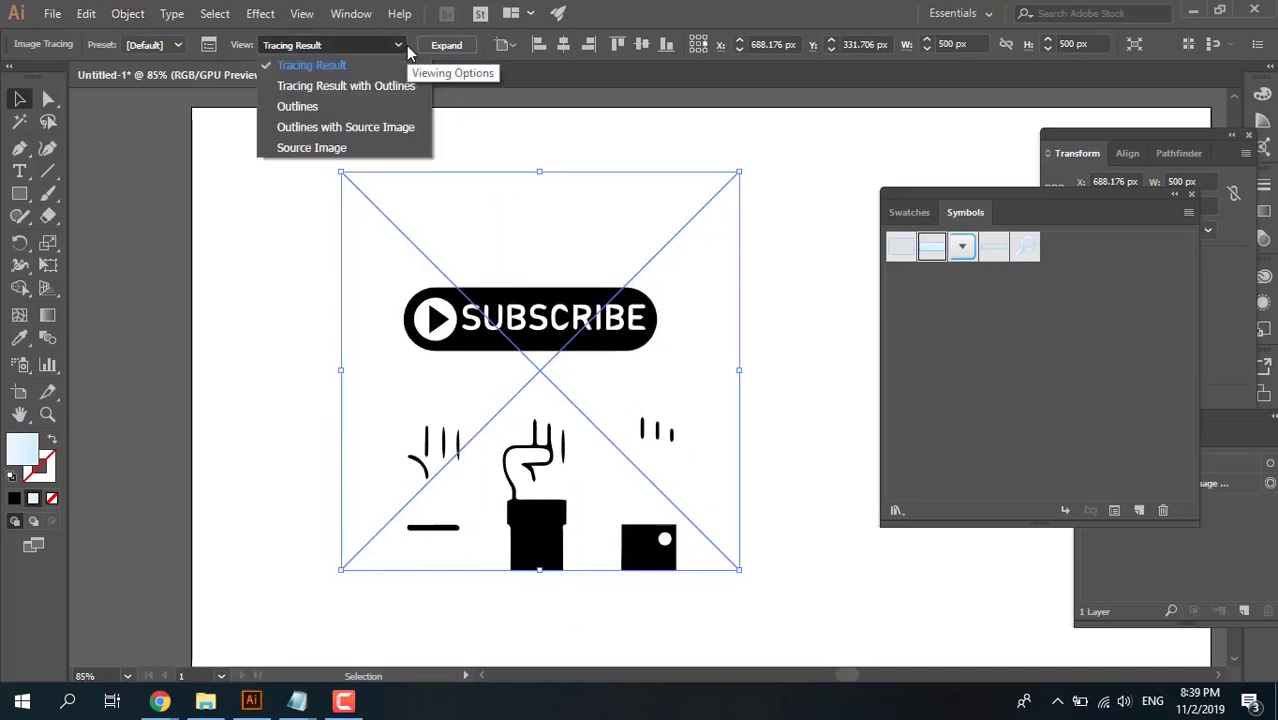
pyautogui.click(386, 145)
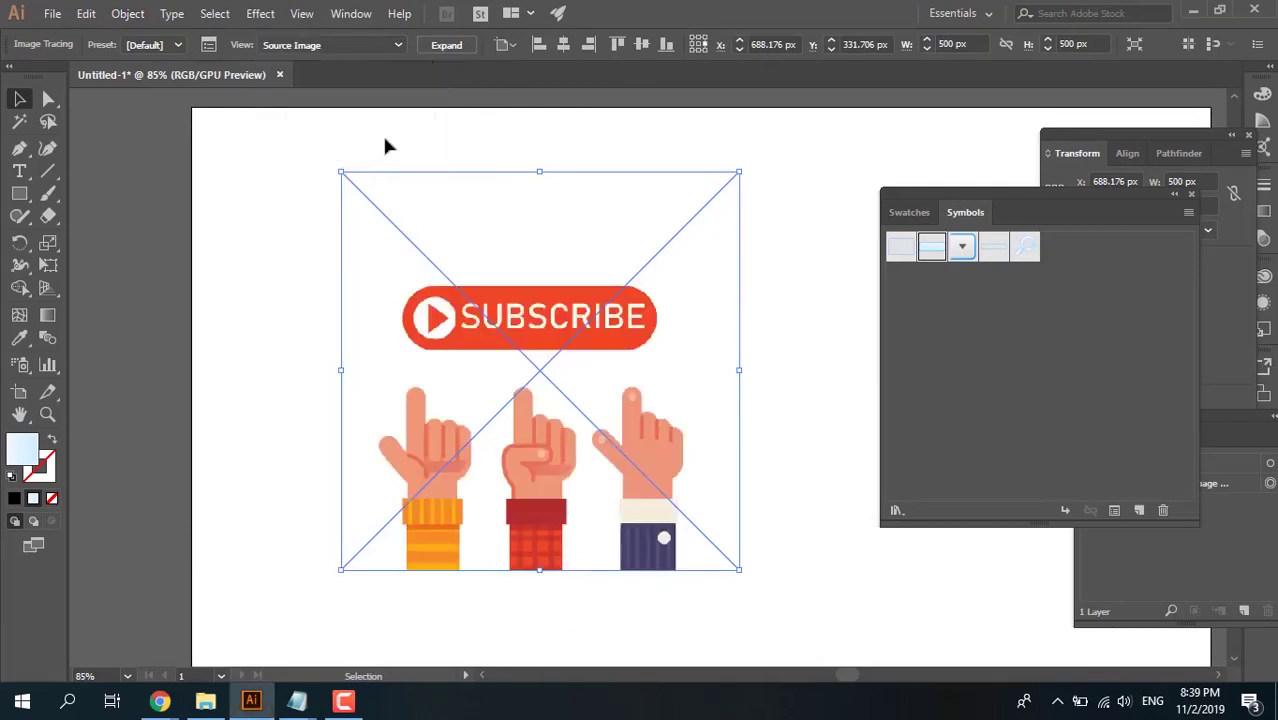
pyautogui.click(405, 38)
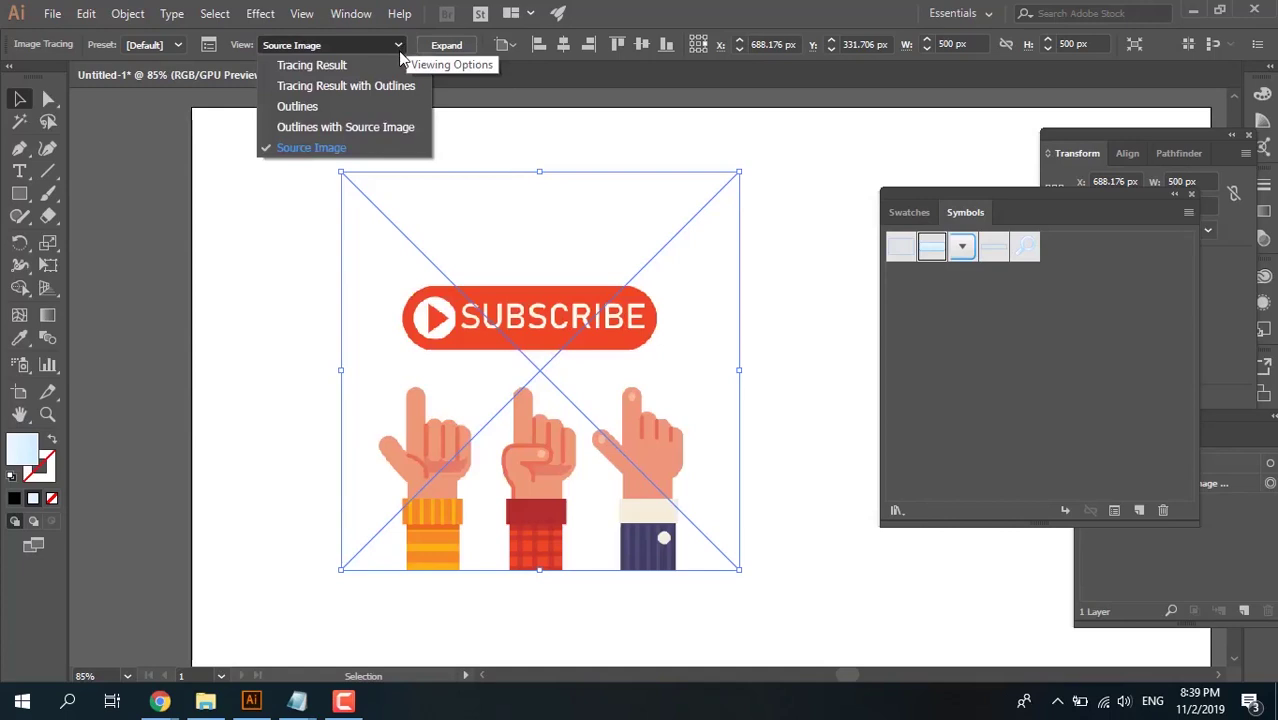
pyautogui.click(400, 44)
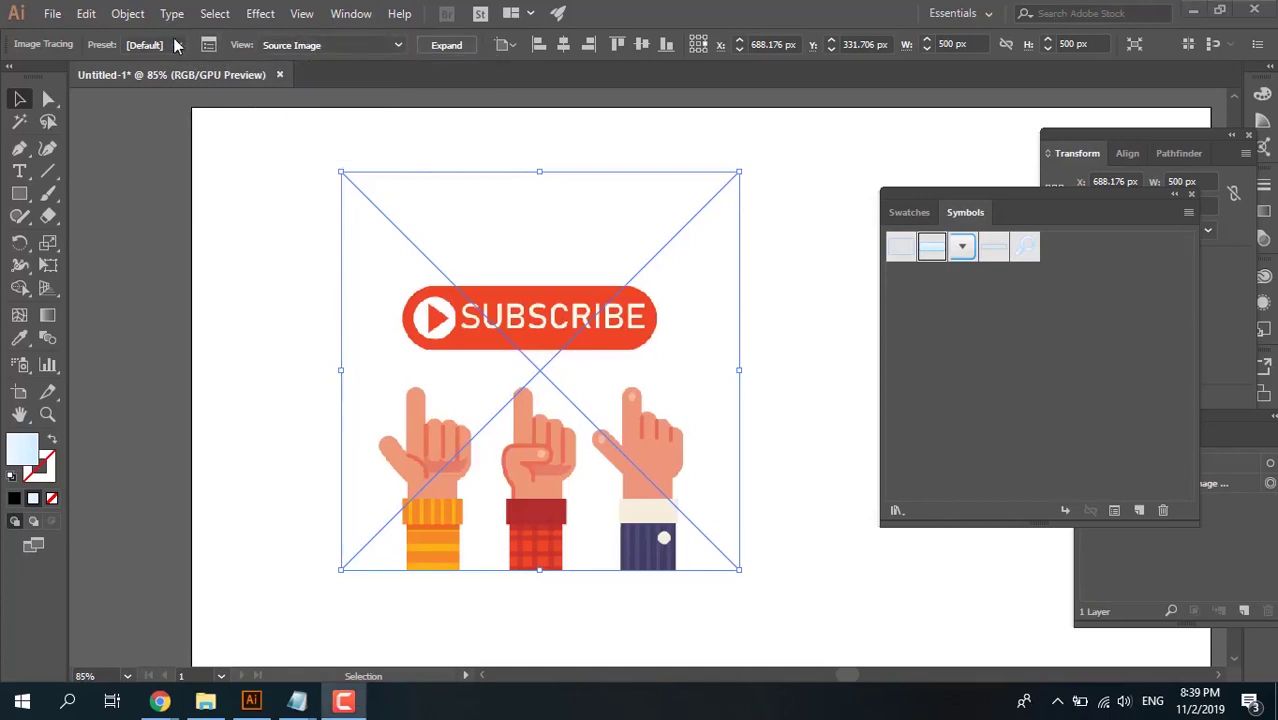
# - Return to the tracing result view and retrace with the 16 Colors preset
pyautogui.click(179, 44)
pyautogui.click(353, 57)
pyautogui.click(398, 45)
pyautogui.click(384, 64)
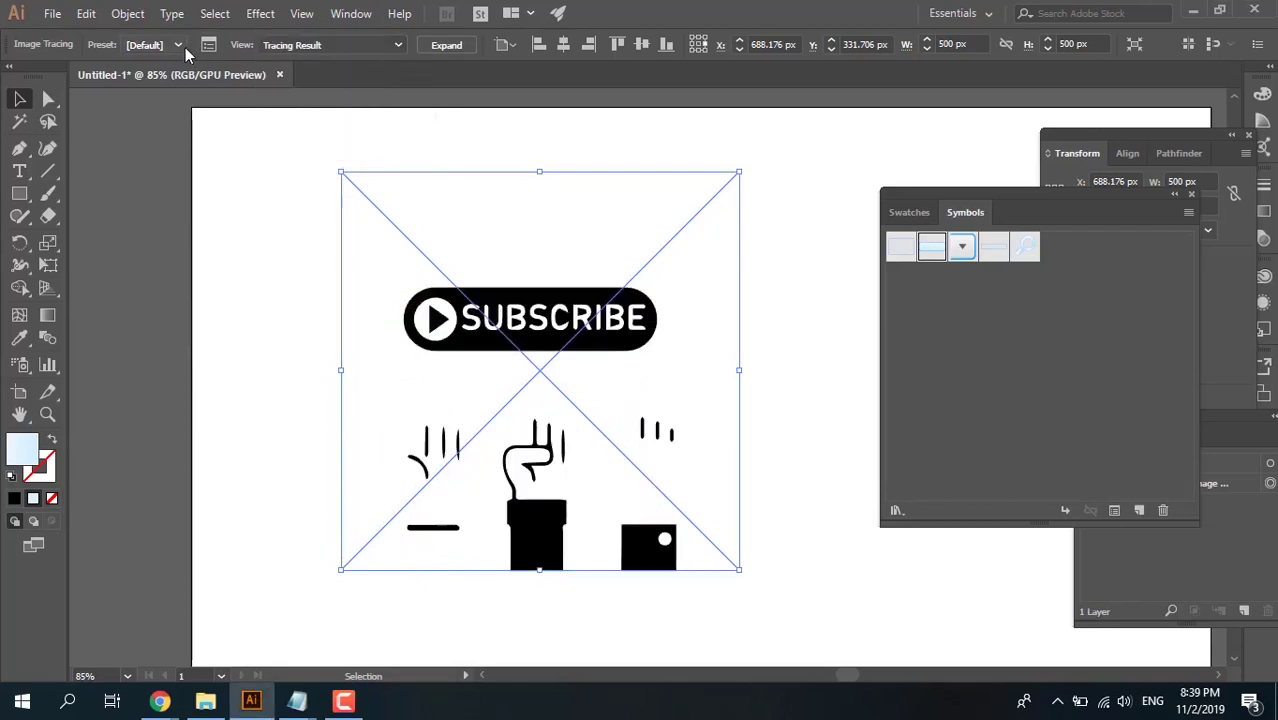
pyautogui.click(182, 46)
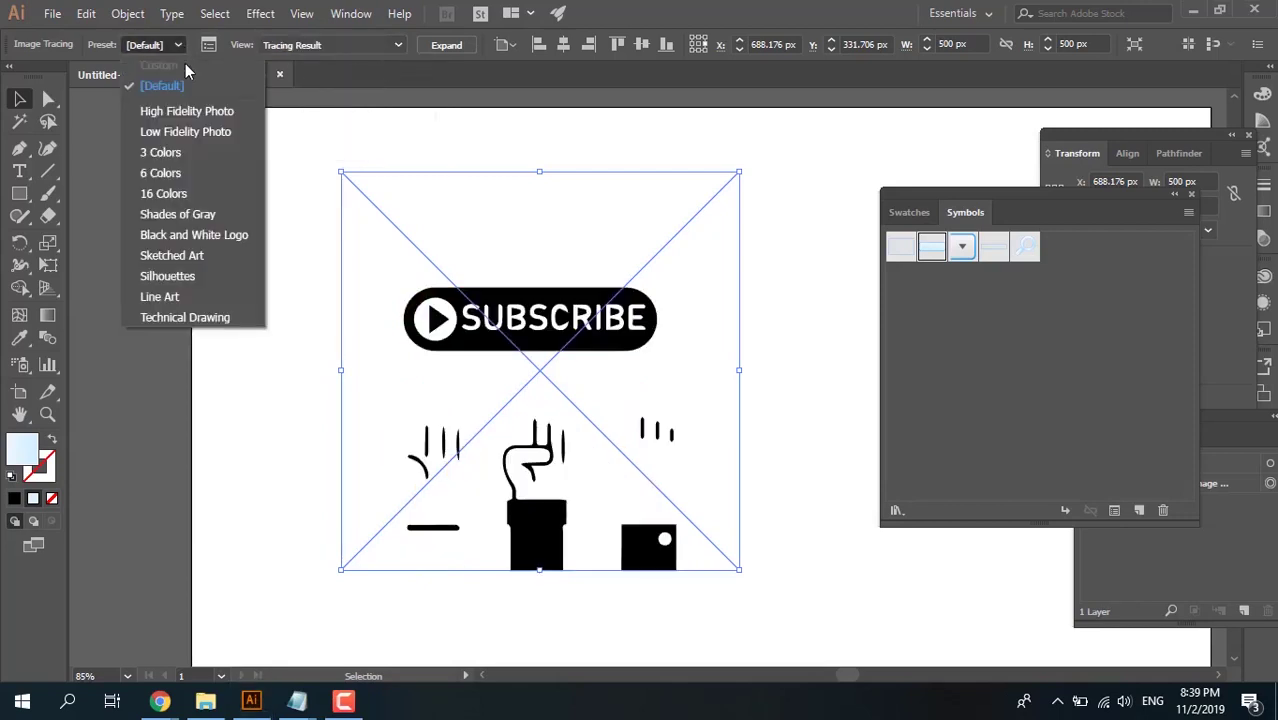
pyautogui.click(185, 193)
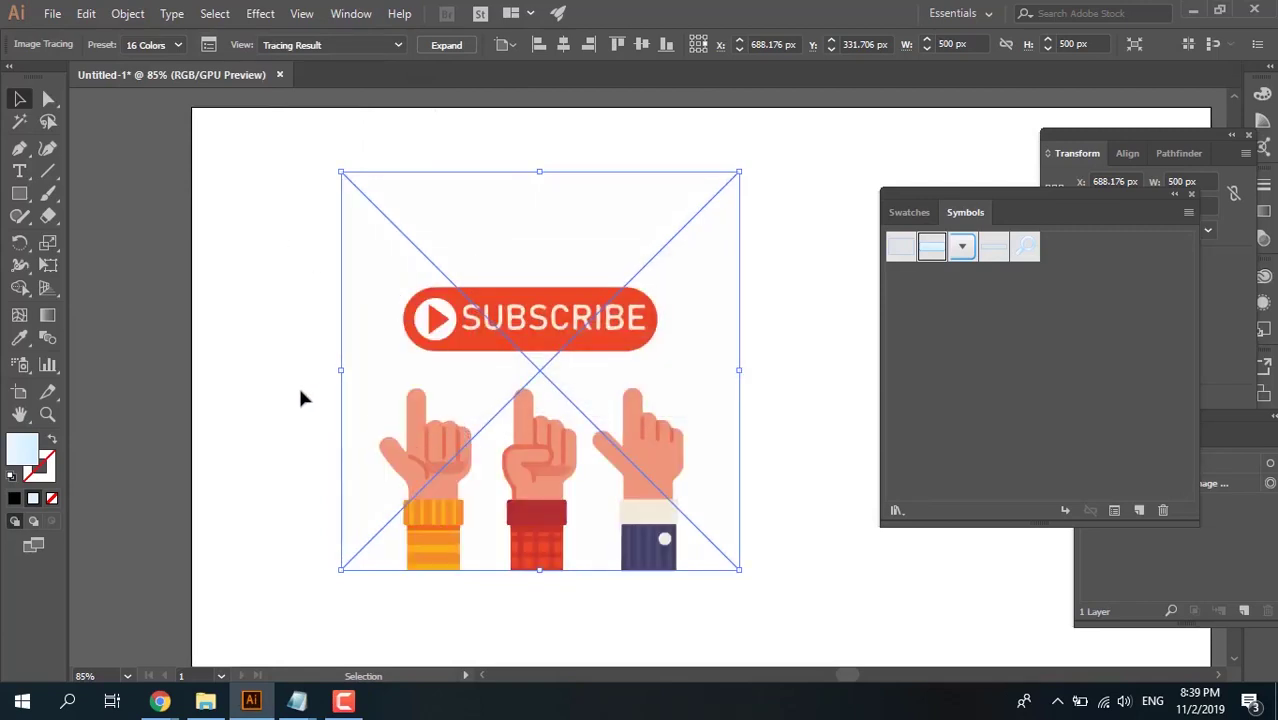
# - Expand the traced artwork into editable shapes via Object > Image Trace > Expand
pyautogui.click(298, 384)
pyautogui.click(405, 459)
pyautogui.rightClick(418, 443)
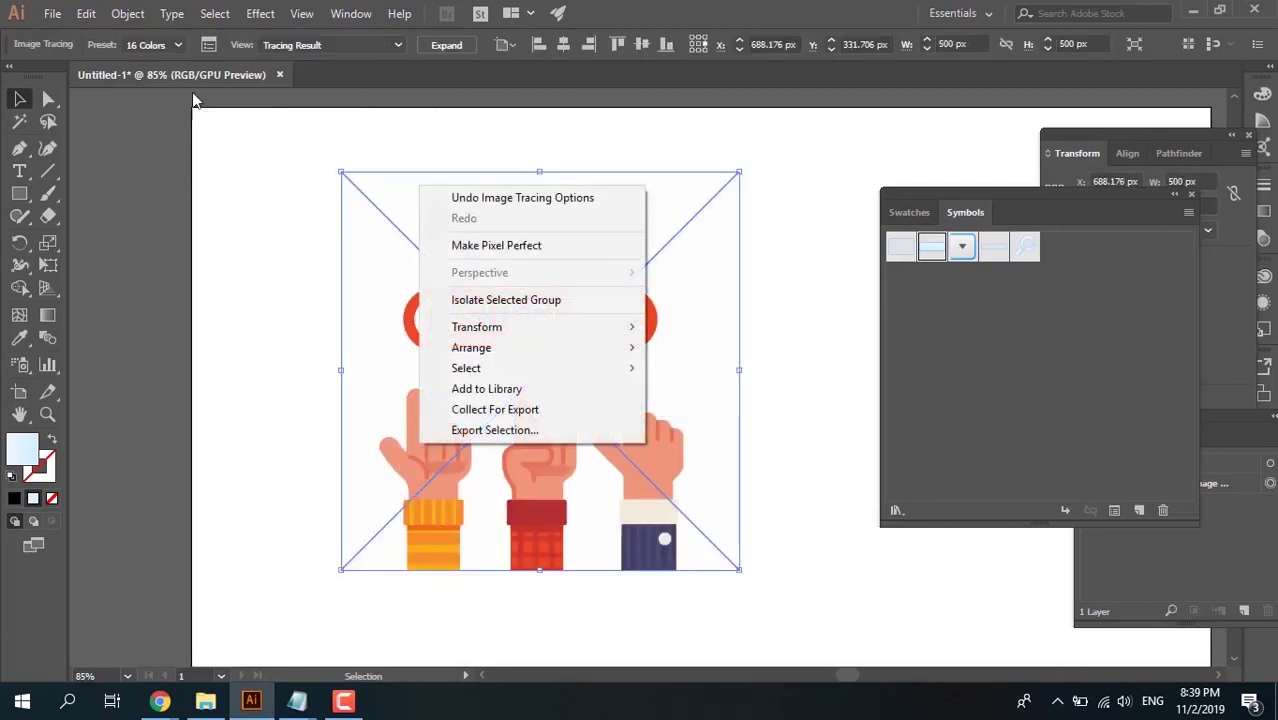
pyautogui.click(128, 14)
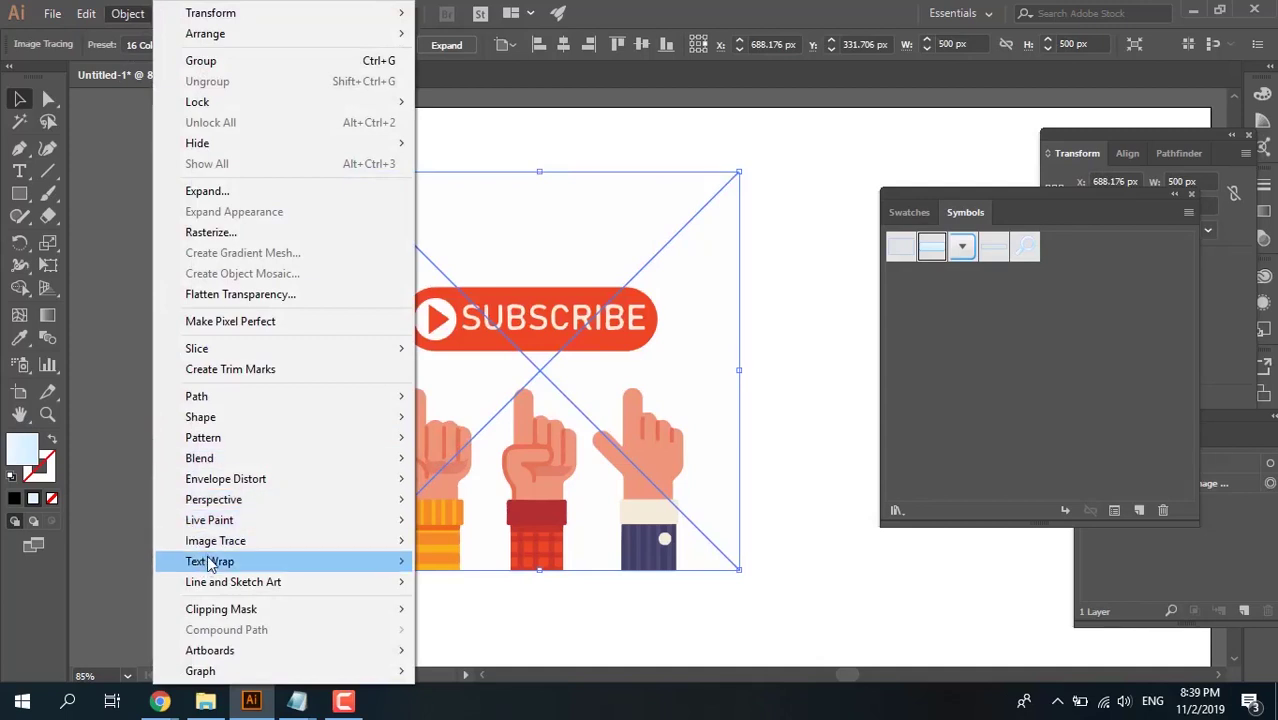
pyautogui.moveTo(220, 541)
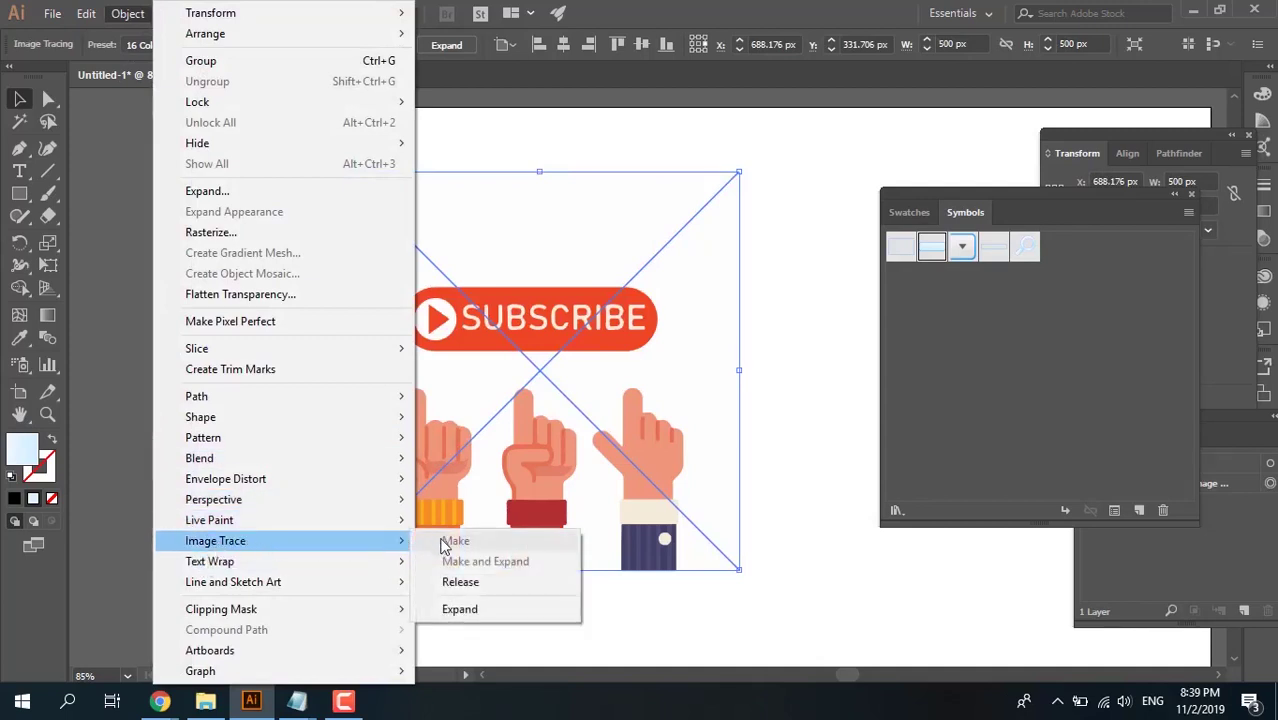
pyautogui.click(457, 607)
# - Erase bands across the three wrists and through the SUBSCRIBE button text
pyautogui.click(251, 398)
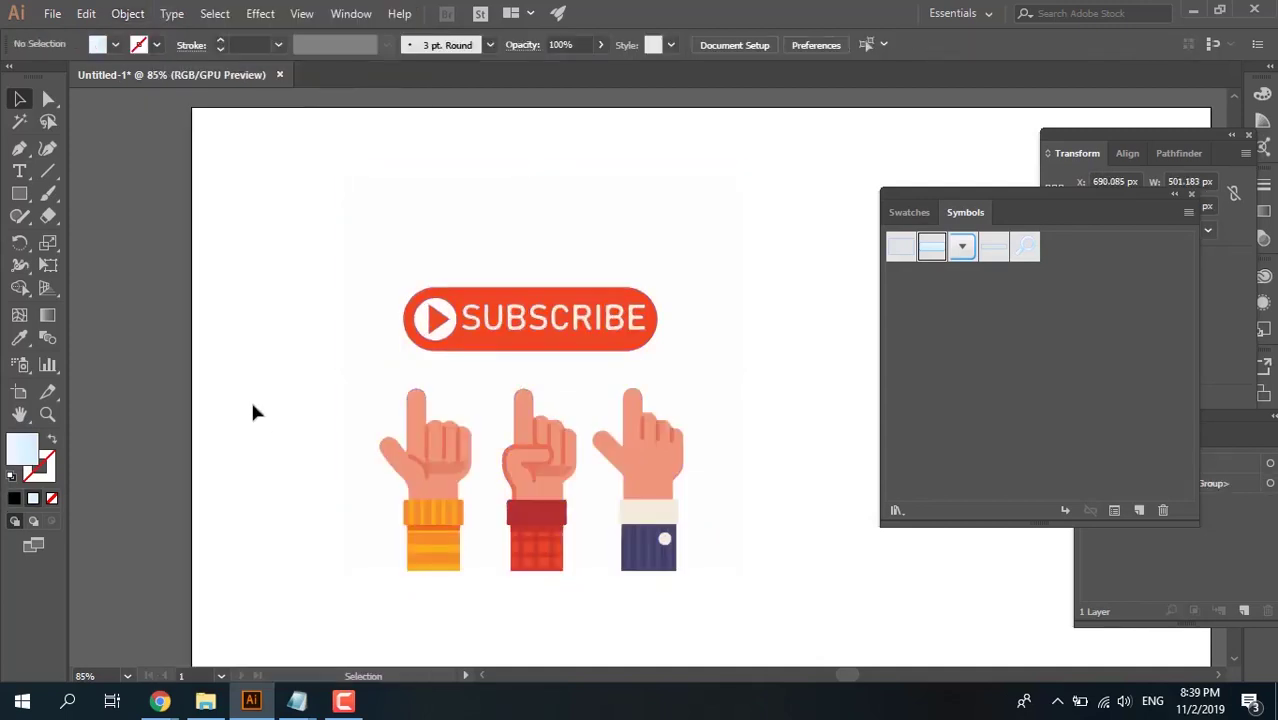
pyautogui.click(47, 213)
pyautogui.moveTo(362, 434); pyautogui.dragTo(725, 502)
pyautogui.moveTo(685, 314); pyautogui.dragTo(380, 320)
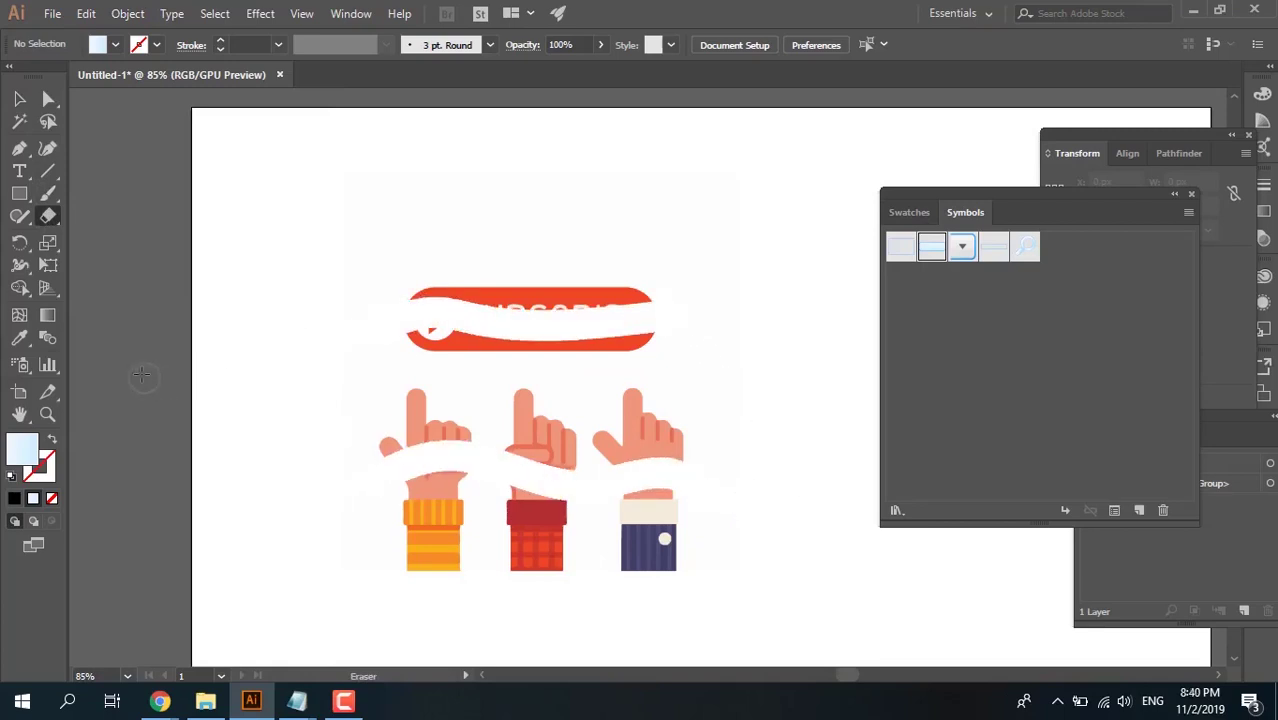
# - Open the illi Notepad window and put the cursor on the words Type and Symbols
pyautogui.moveTo(297, 700)
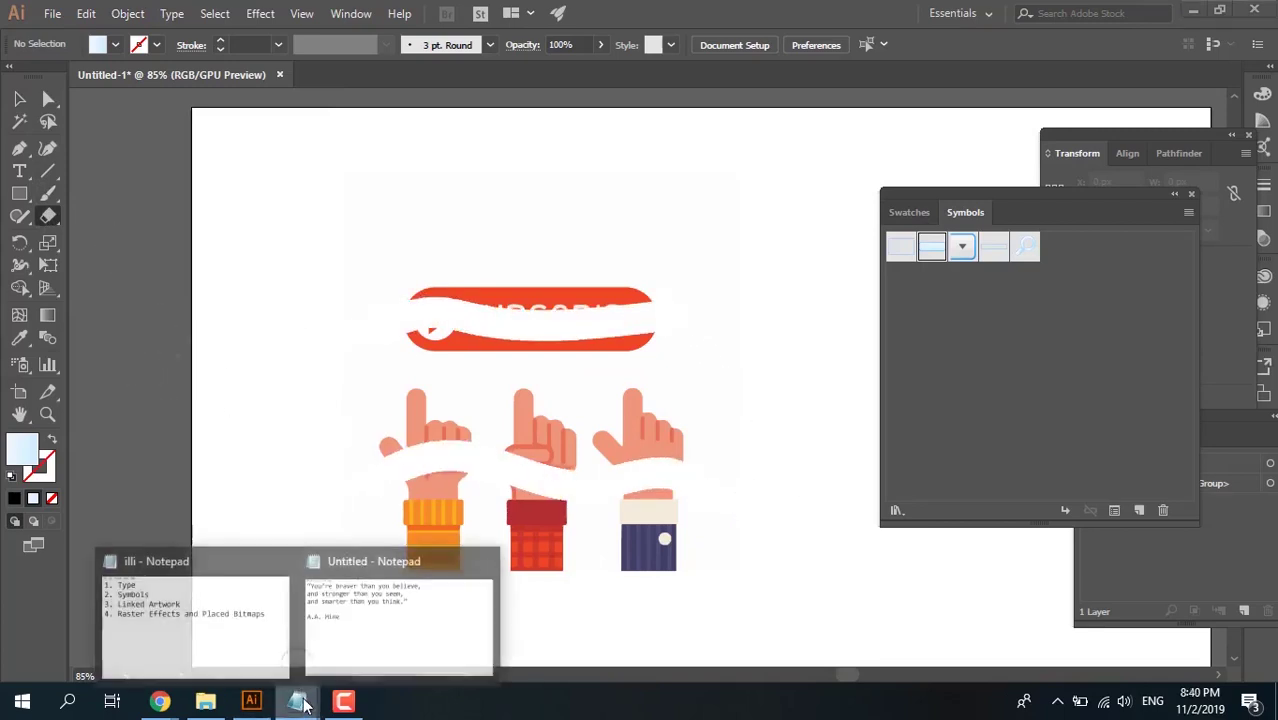
pyautogui.click(250, 615)
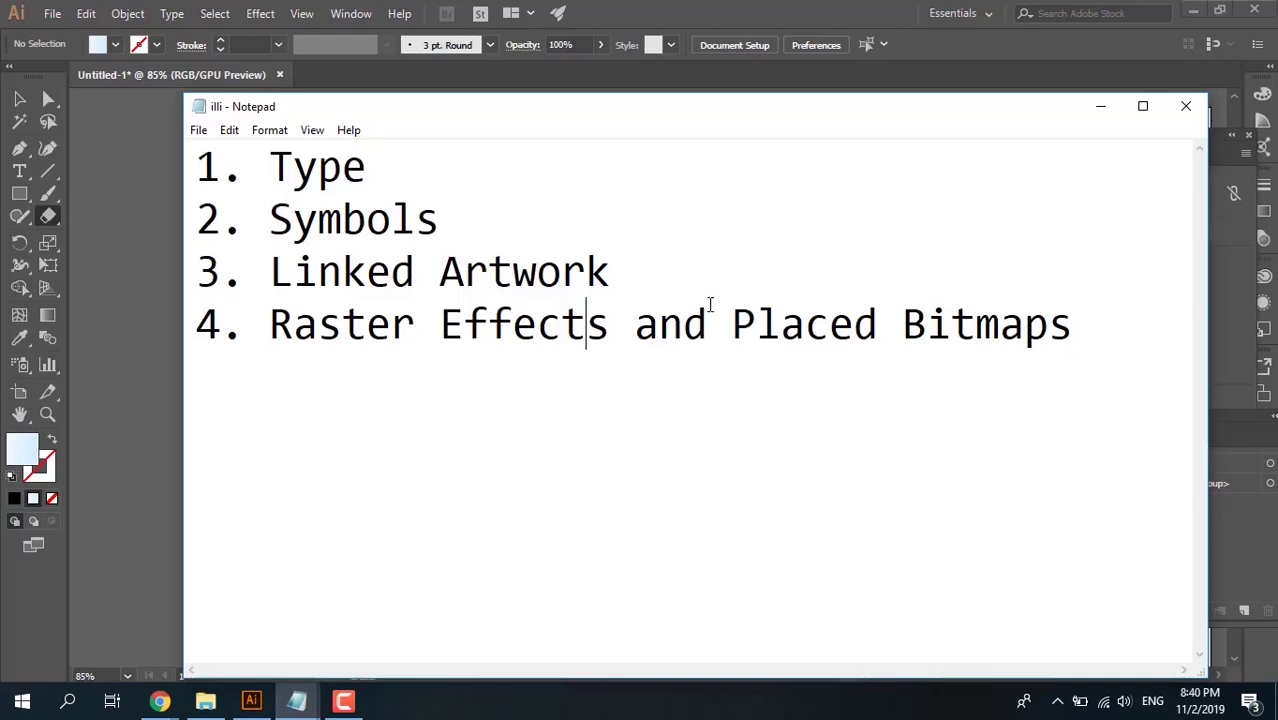
pyautogui.click(298, 176)
pyautogui.press('Left')
pyautogui.click(372, 224)
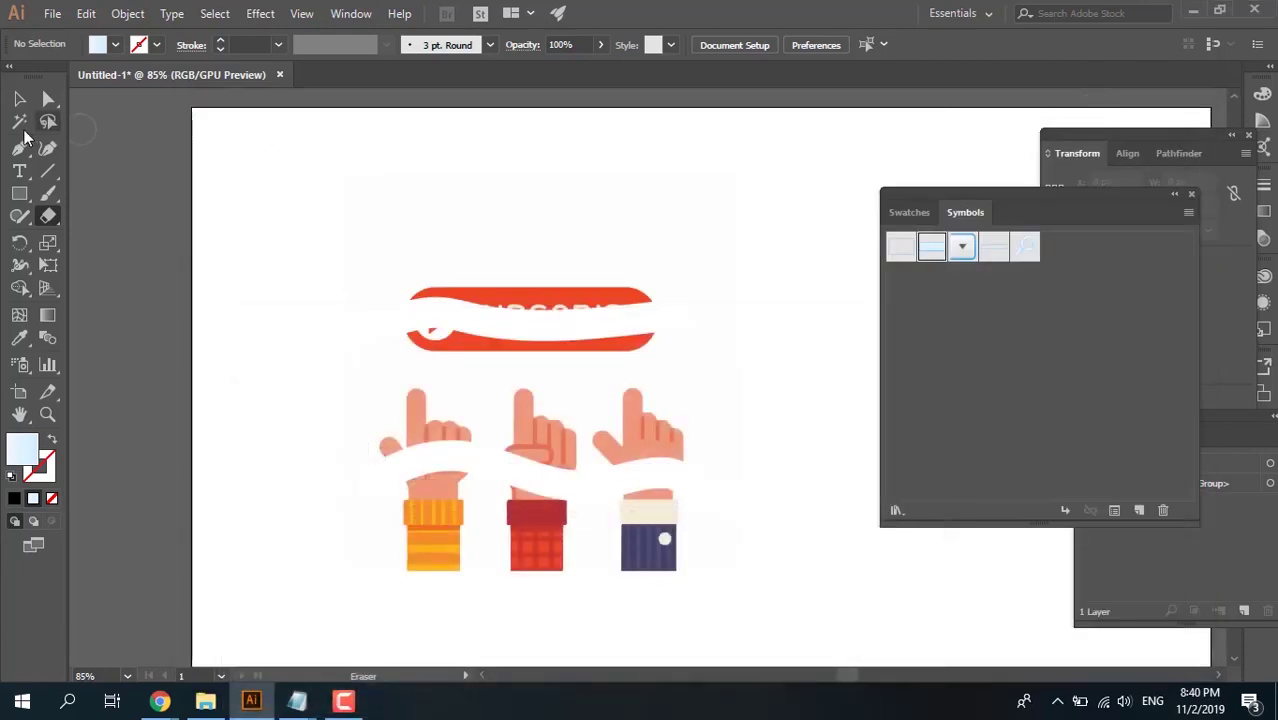
# - Marquee-select the erased subscribe artwork and delete it, leaving a blank artboard
pyautogui.click(19, 98)
pyautogui.moveTo(323, 262)
pyautogui.mouseDown()
pyautogui.moveTo(602, 557)
pyautogui.moveTo(757, 615)
pyautogui.mouseUp()
pyautogui.press('Delete')
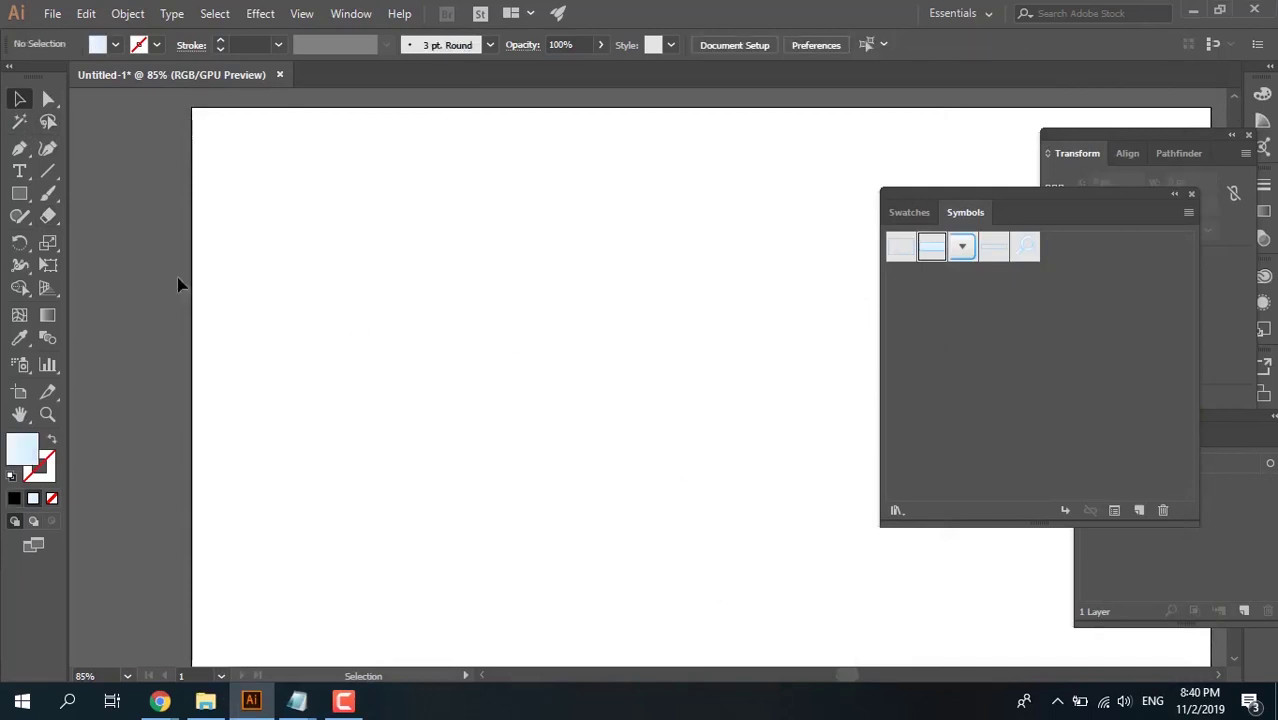
# - Draw a closed curved blob with the Pen tool using a bright green fill
pyautogui.click(19, 148)
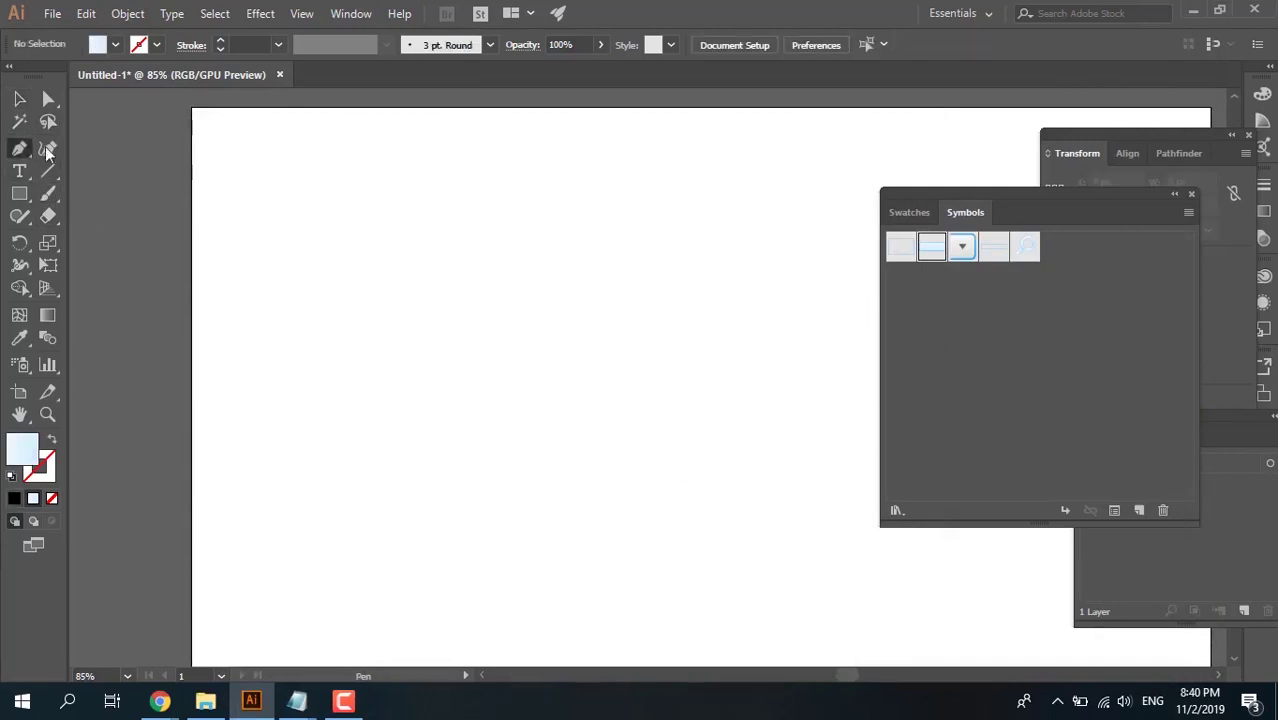
pyautogui.click(115, 45)
pyautogui.click(91, 76)
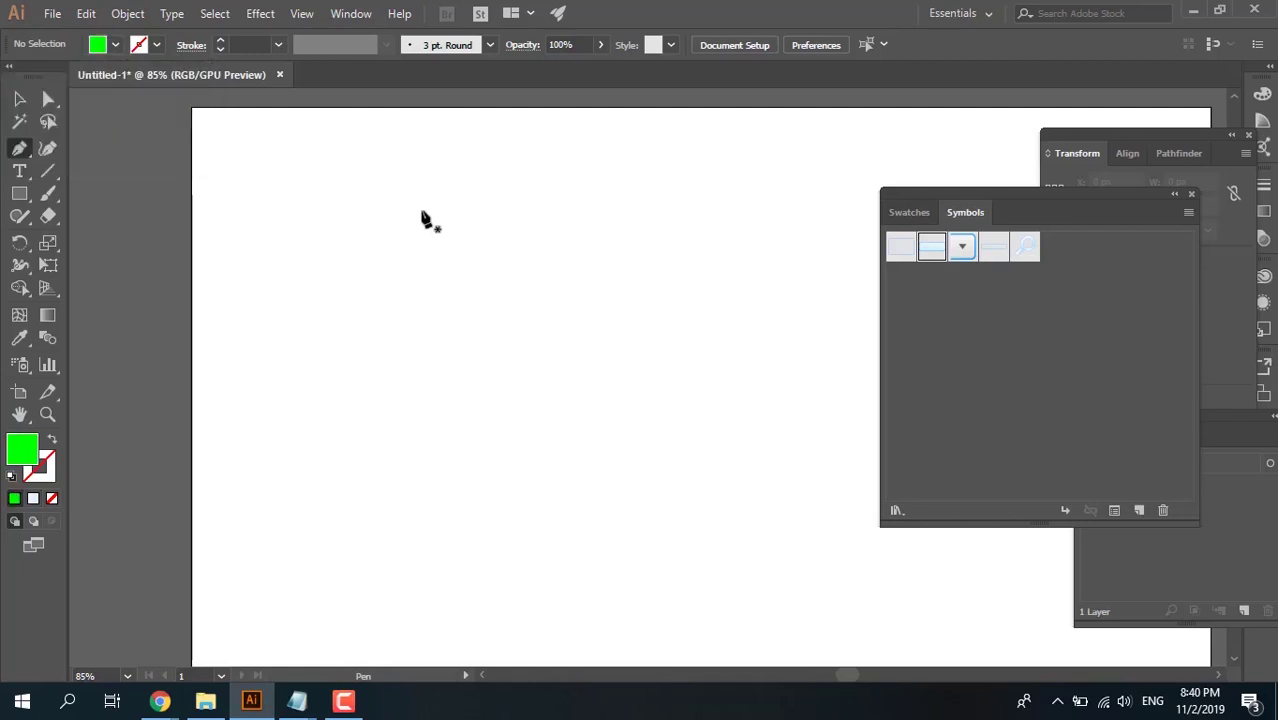
pyautogui.click(428, 207)
pyautogui.moveTo(693, 230); pyautogui.dragTo(793, 479)
pyautogui.moveTo(751, 594); pyautogui.dragTo(652, 597)
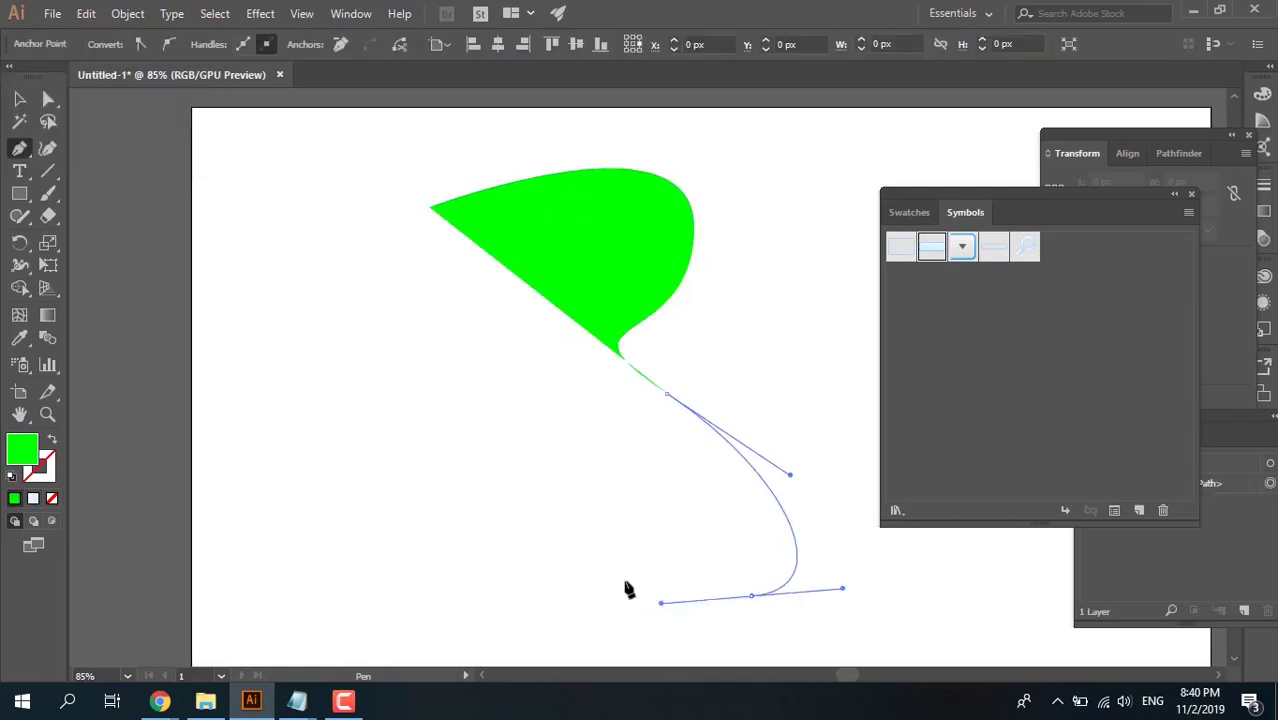
pyautogui.moveTo(543, 511); pyautogui.dragTo(394, 590)
pyautogui.moveTo(400, 578); pyautogui.dragTo(370, 540)
pyautogui.moveTo(335, 432); pyautogui.dragTo(330, 390)
pyautogui.moveTo(318, 311); pyautogui.dragTo(307, 257)
pyautogui.moveTo(367, 214); pyautogui.dragTo(428, 210)
pyautogui.press('v')
pyautogui.hotkey('ctrl', 'shift', 'a')
# - Give the green blob a red outline with a 30 px stroke weight
pyautogui.click(428, 287)
pyautogui.click(157, 45)
pyautogui.click(158, 77)
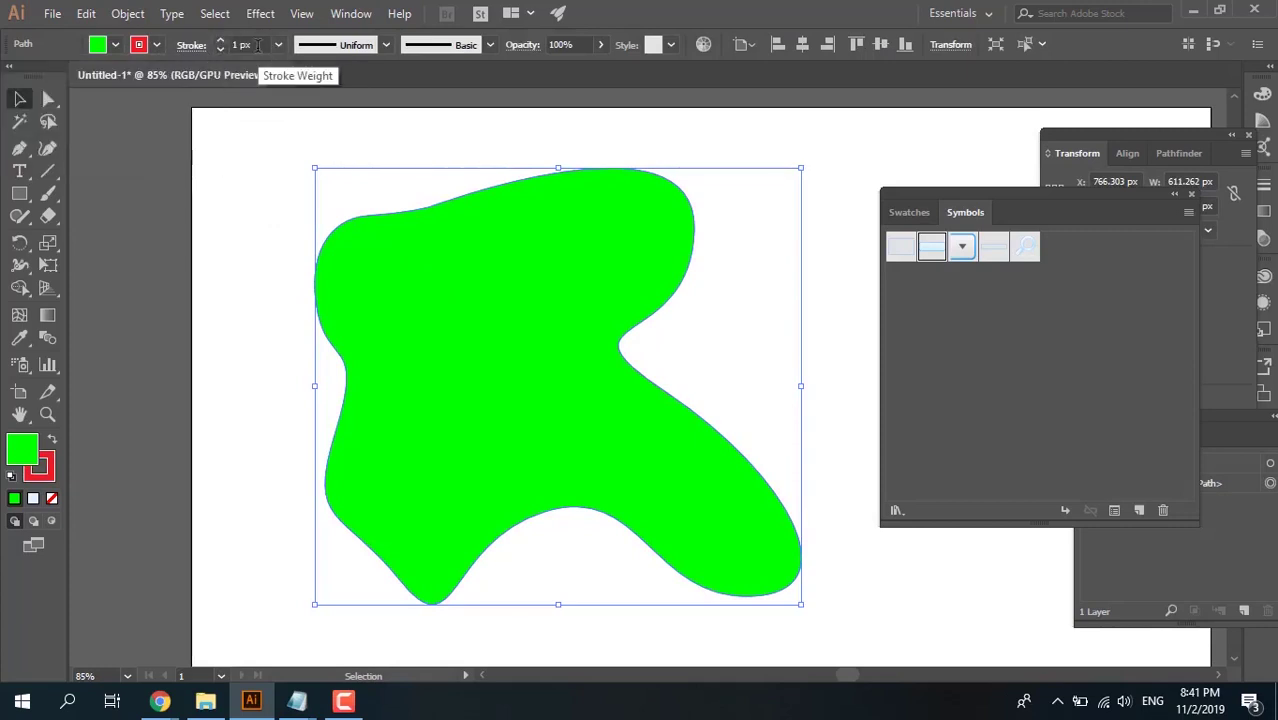
pyautogui.click(221, 41)
pyautogui.click(221, 41)
pyautogui.click(221, 41)
pyautogui.click(221, 41)
pyautogui.click(221, 41)
pyautogui.click(221, 41)
pyautogui.click(221, 41)
pyautogui.click(221, 41)
pyautogui.click(221, 41)
pyautogui.click(223, 41)
pyautogui.click(213, 290)
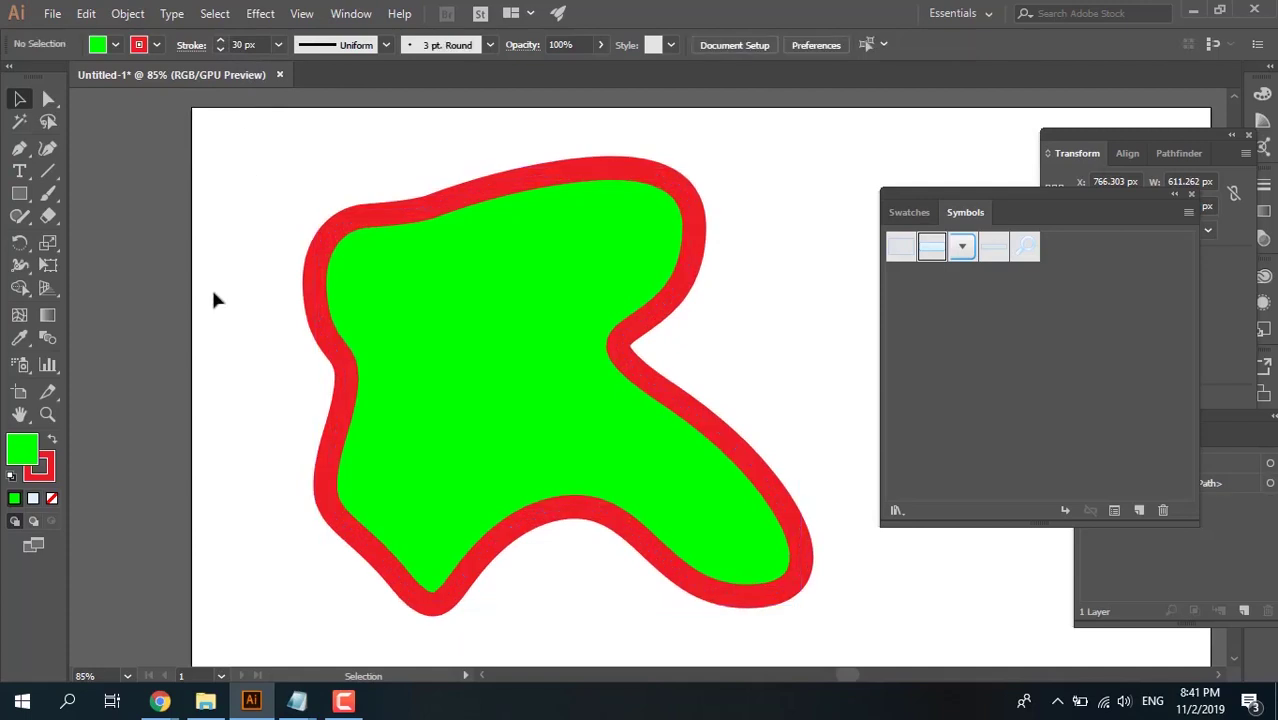
pyautogui.click(292, 328)
pyautogui.click(253, 322)
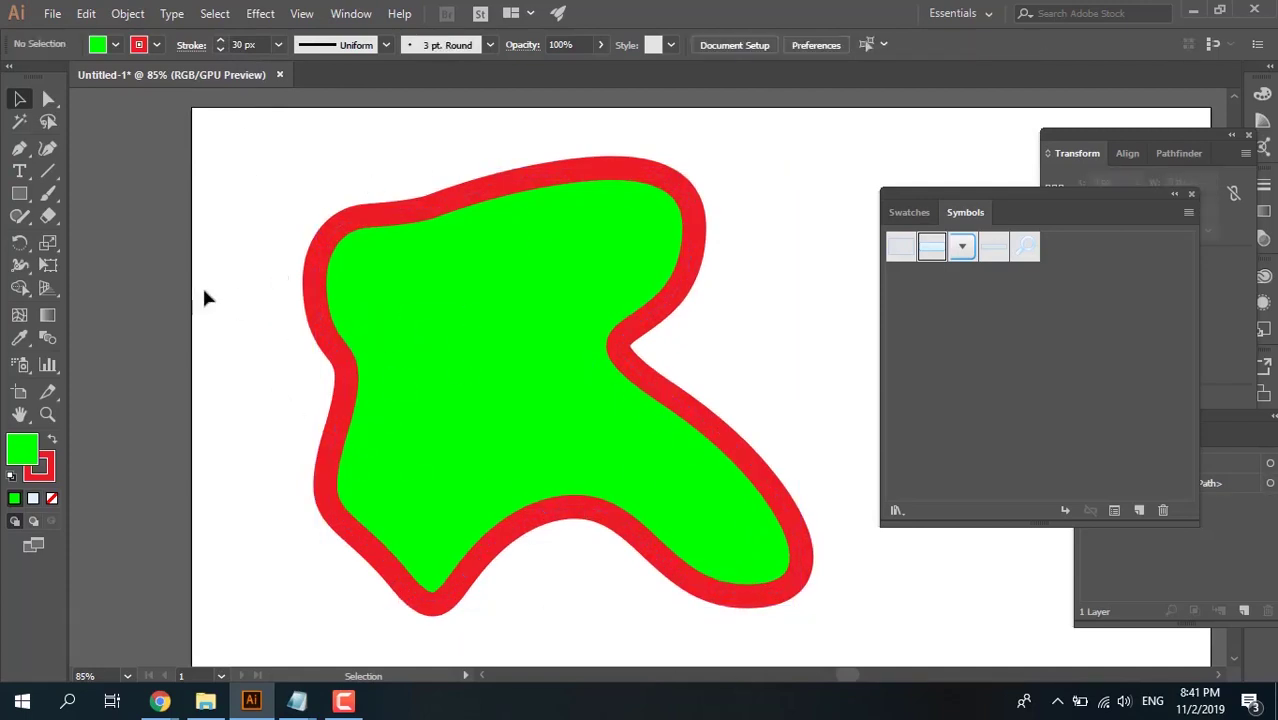
# - Erase a band from the blob's left edge to the notch with a smaller Eraser brush
pyautogui.click(351, 257)
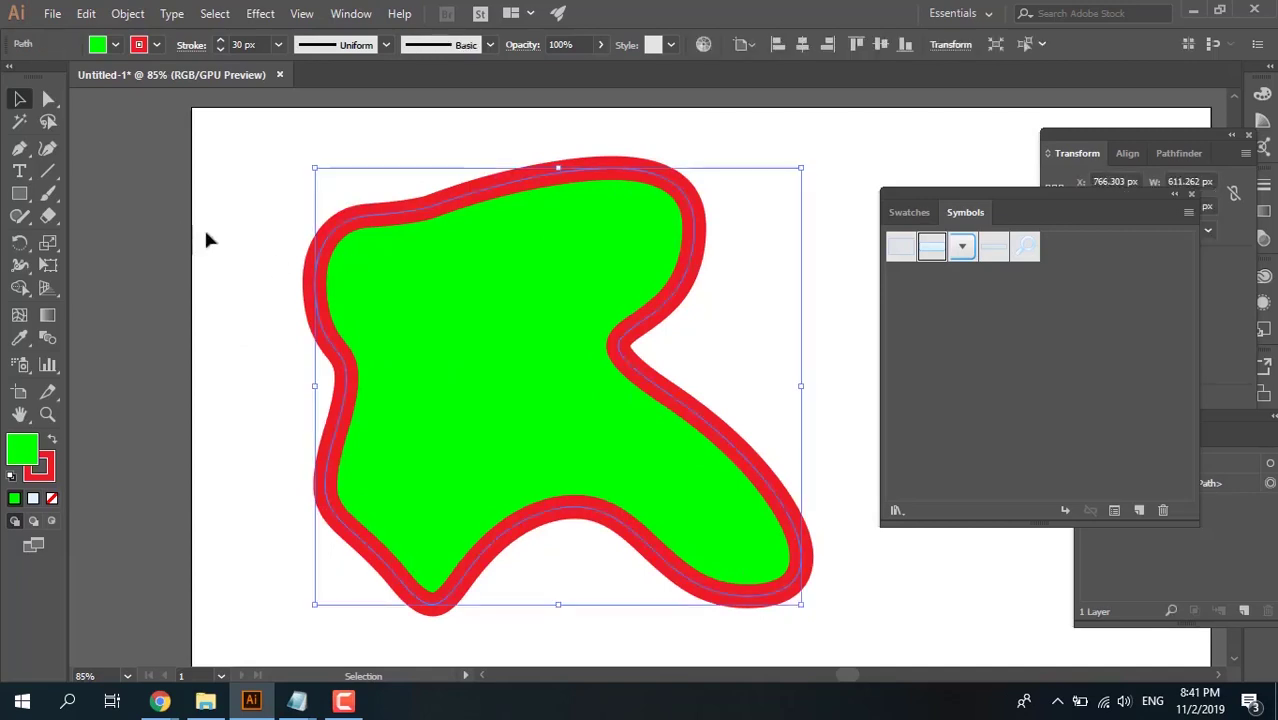
pyautogui.click(49, 215)
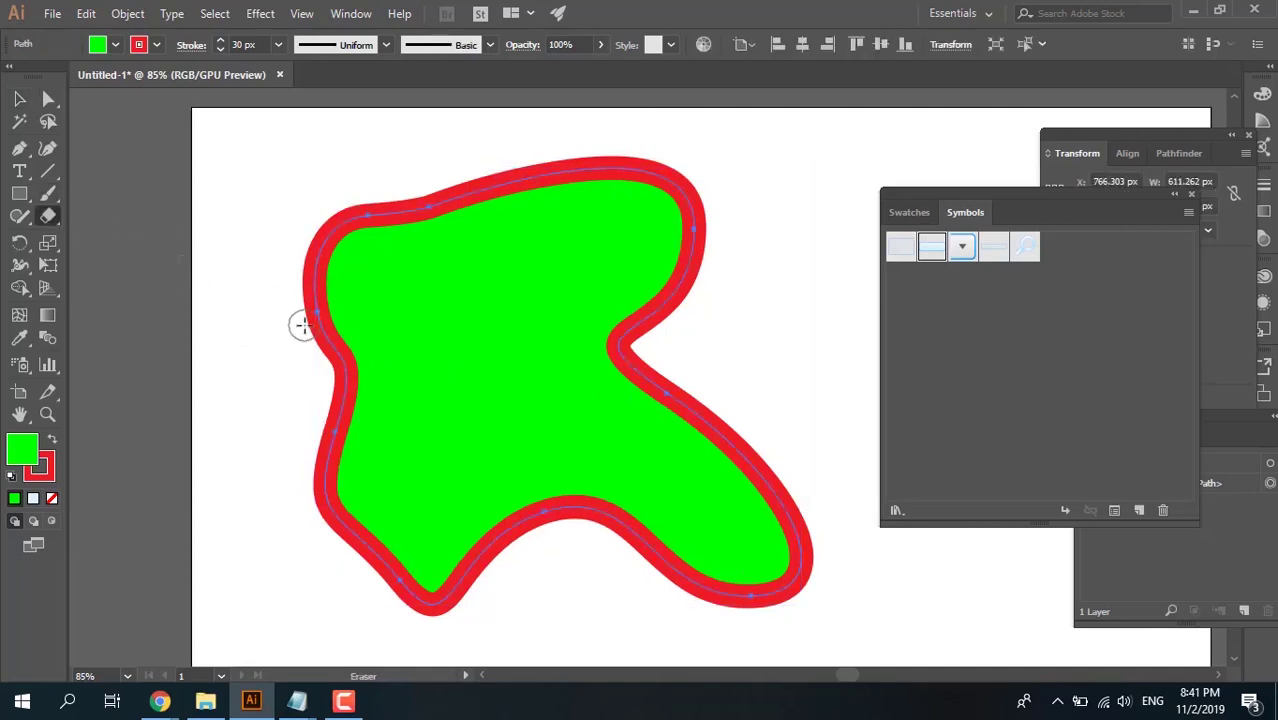
pyautogui.press('[')
pyautogui.press('[')
pyautogui.press('[')
pyautogui.moveTo(271, 357)
pyautogui.mouseDown()
pyautogui.moveTo(456, 334)
pyautogui.moveTo(618, 388)
pyautogui.moveTo(668, 378)
pyautogui.mouseUp()
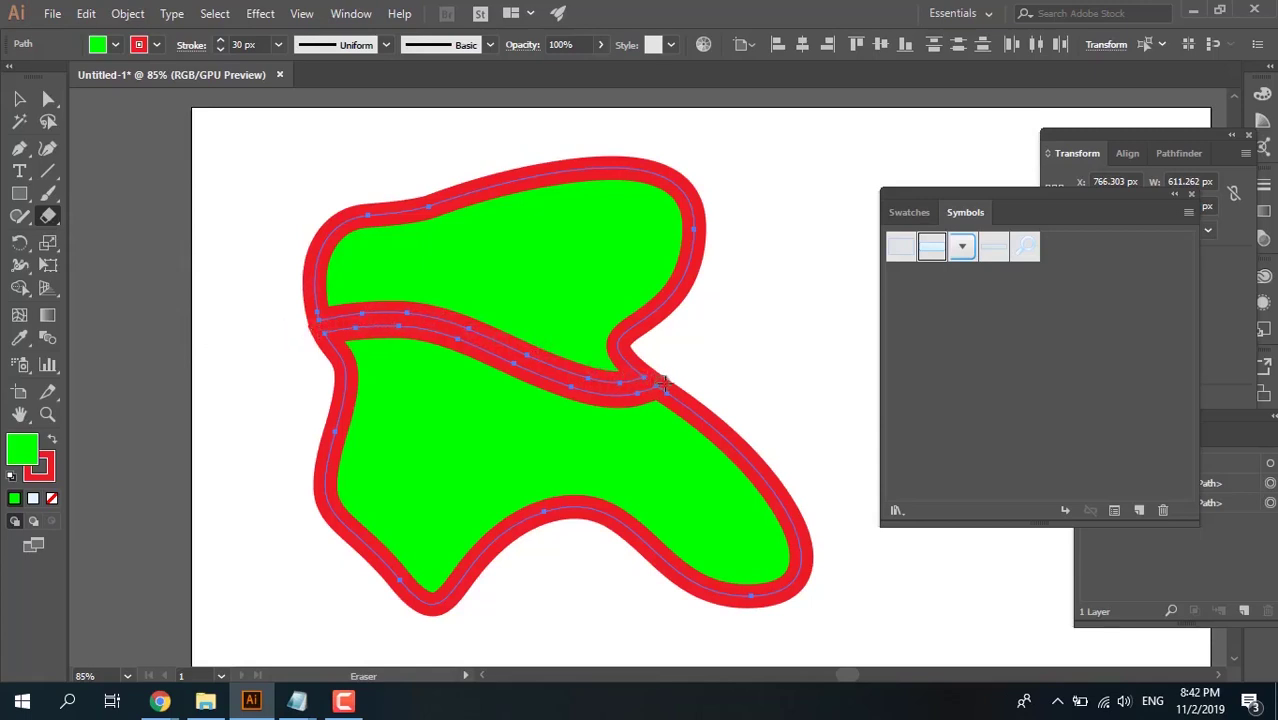
# - Drag the upper piece up and the lower piece down to show the split
pyautogui.click(19, 98)
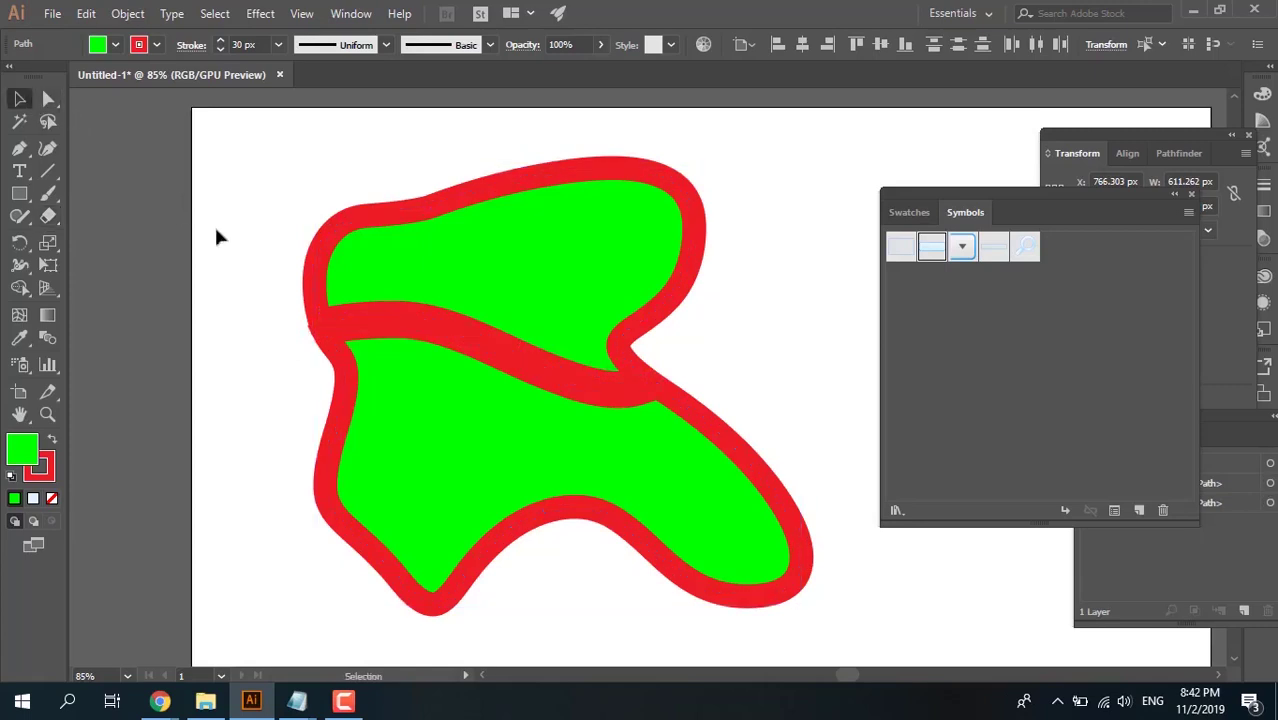
pyautogui.click(237, 236)
pyautogui.moveTo(383, 274); pyautogui.dragTo(391, 246)
pyautogui.click(436, 449)
pyautogui.moveTo(436, 451); pyautogui.dragTo(431, 484)
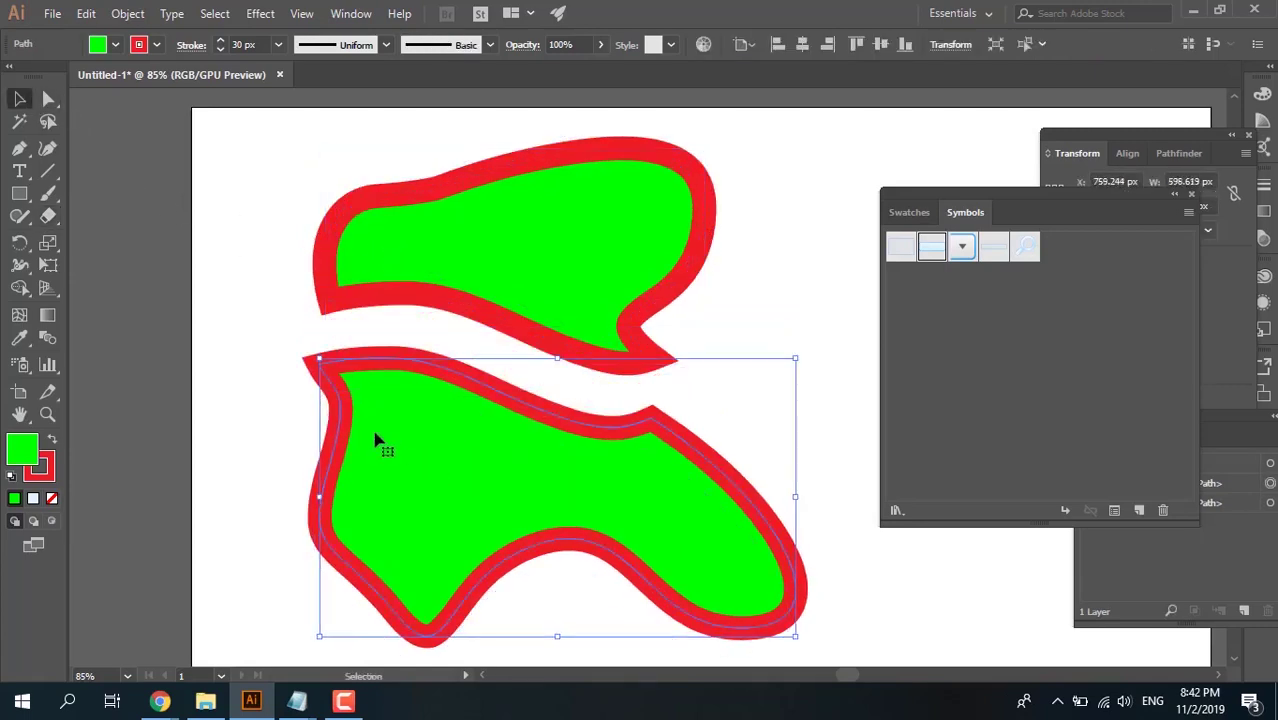
# - Reposition the lower piece, then undo the moves to restore the original placement
pyautogui.moveTo(498, 458); pyautogui.dragTo(512, 390)
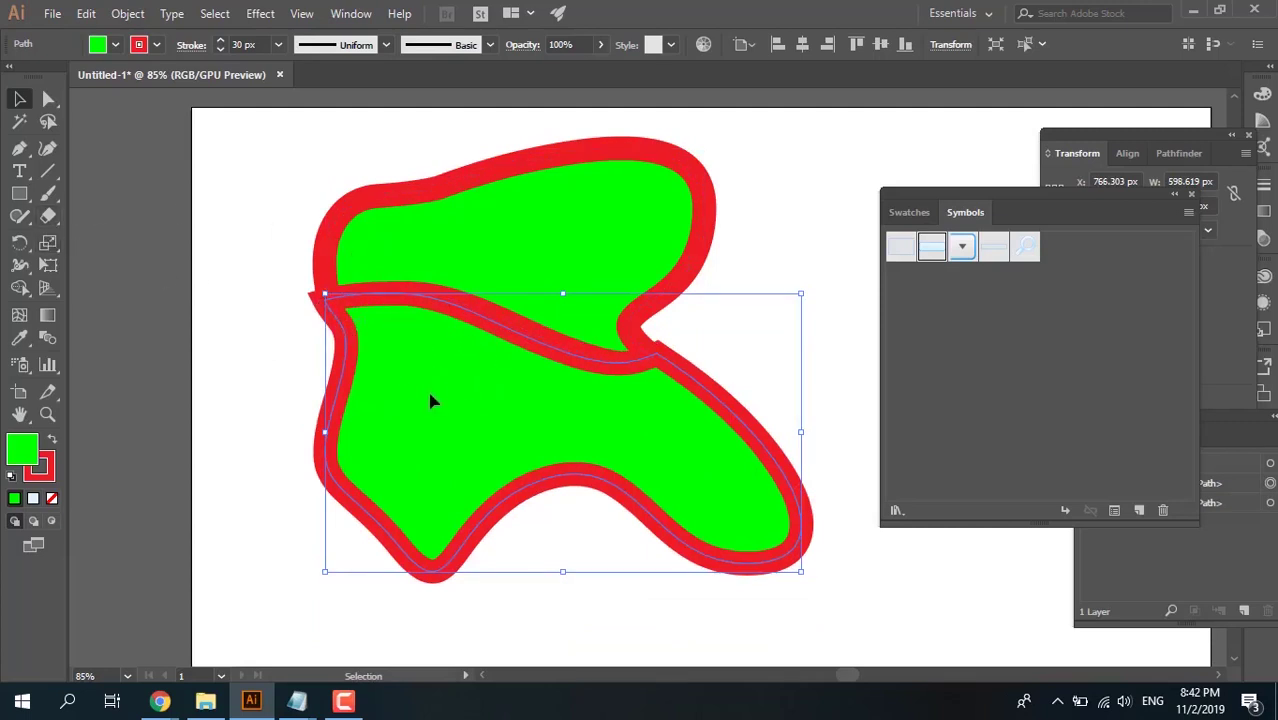
pyautogui.moveTo(429, 396); pyautogui.dragTo(436, 403)
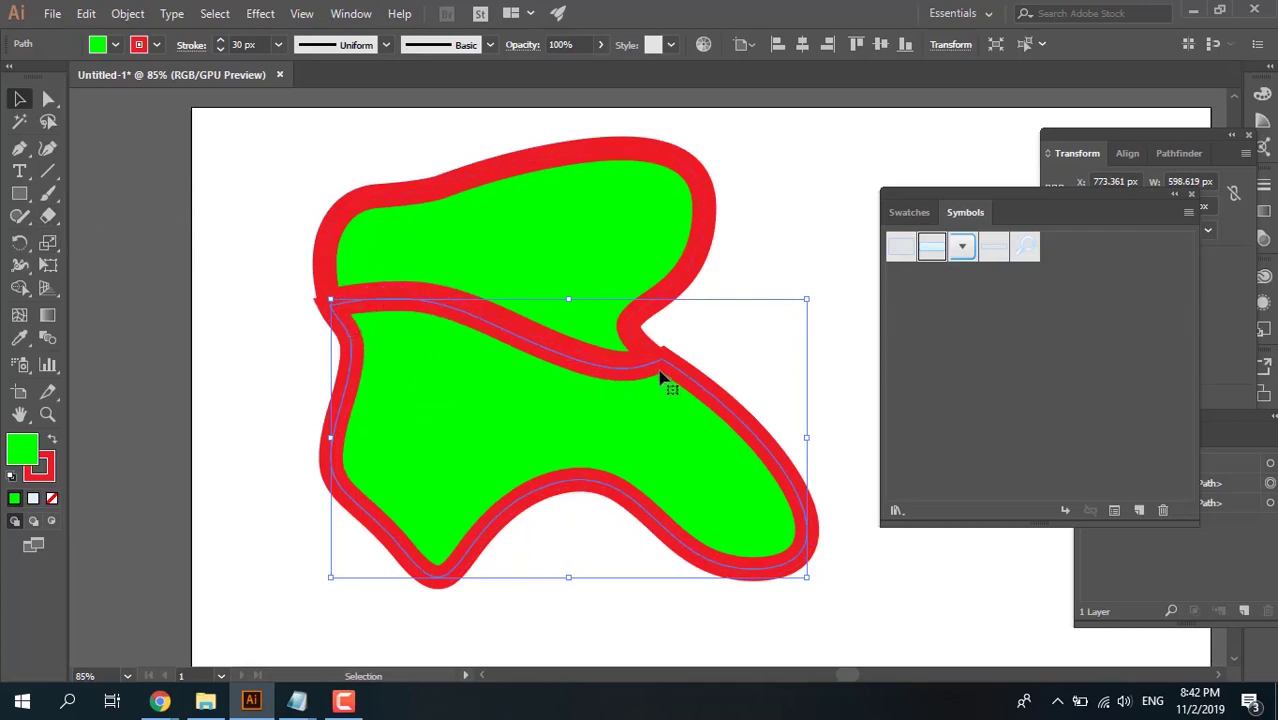
pyautogui.moveTo(456, 377); pyautogui.dragTo(455, 420)
pyautogui.click(494, 268)
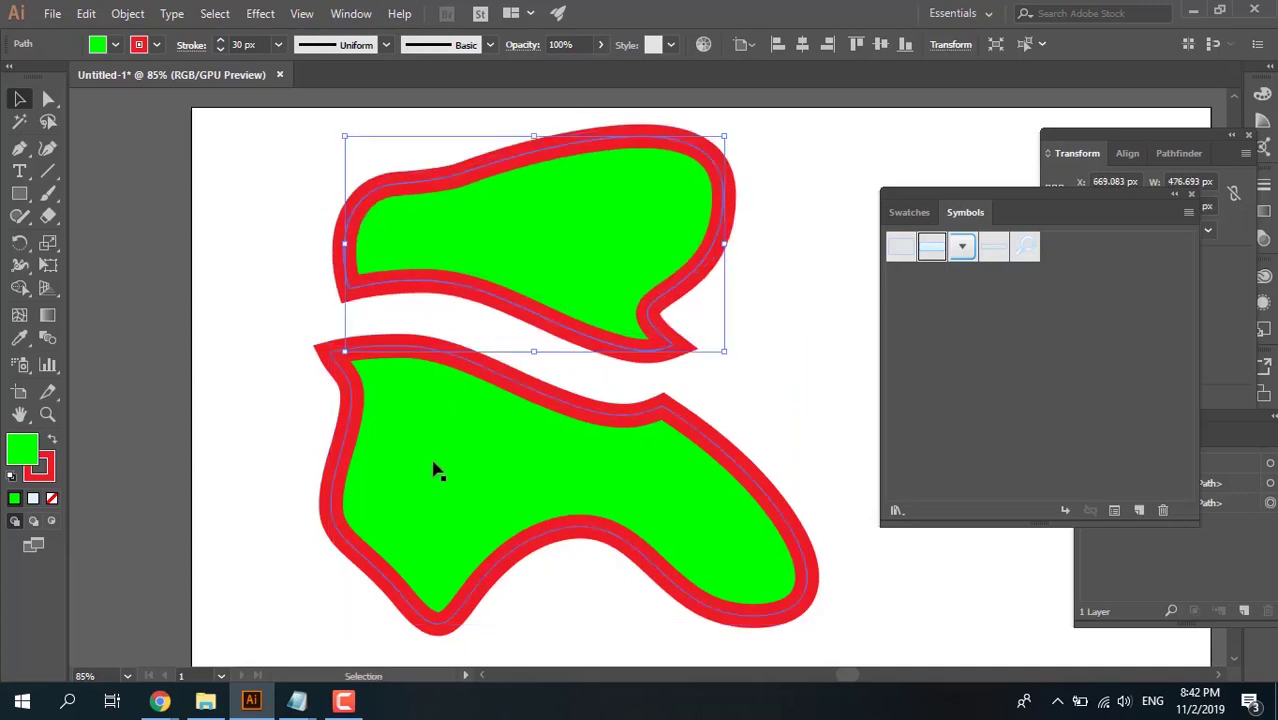
pyautogui.hotkey('ctrl', 'z')
# - Restore the uncut blob and erase a wider band across it with an enlarged Eraser
pyautogui.hotkey('ctrl', 'shift', 'z')
pyautogui.hotkey('ctrl', 'z')
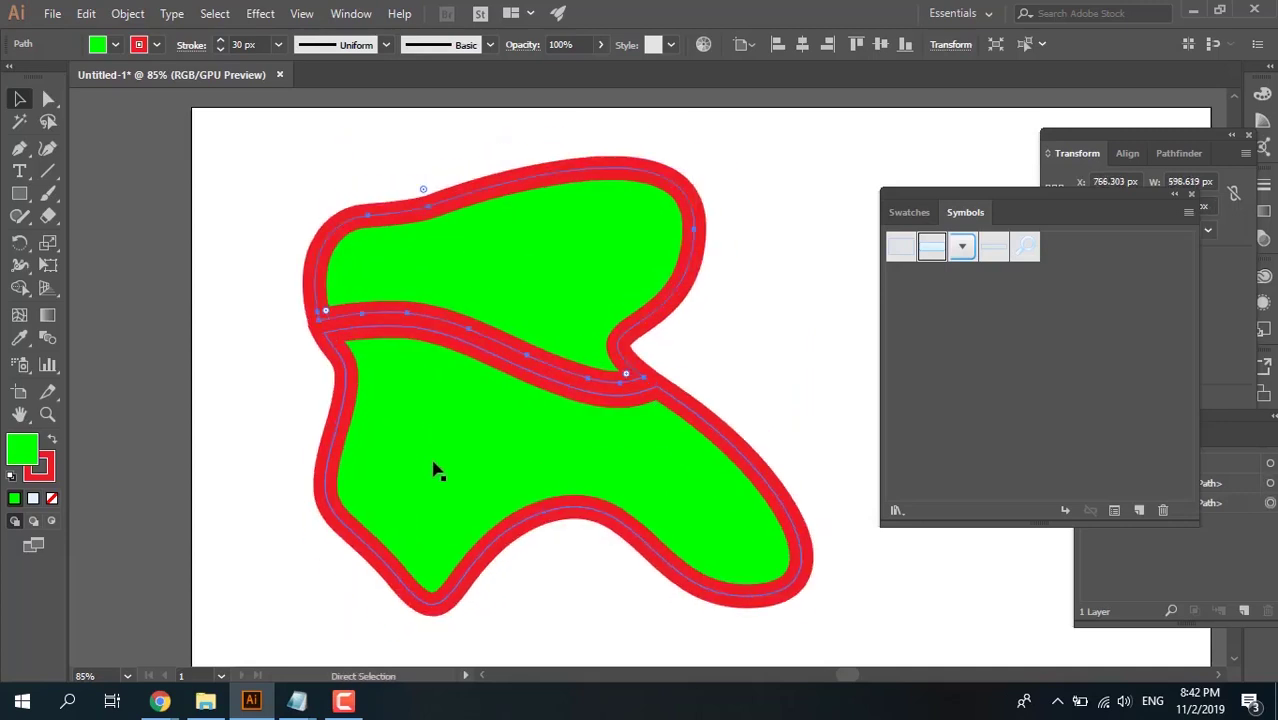
pyautogui.hotkey('ctrl', 'shift', 'z')
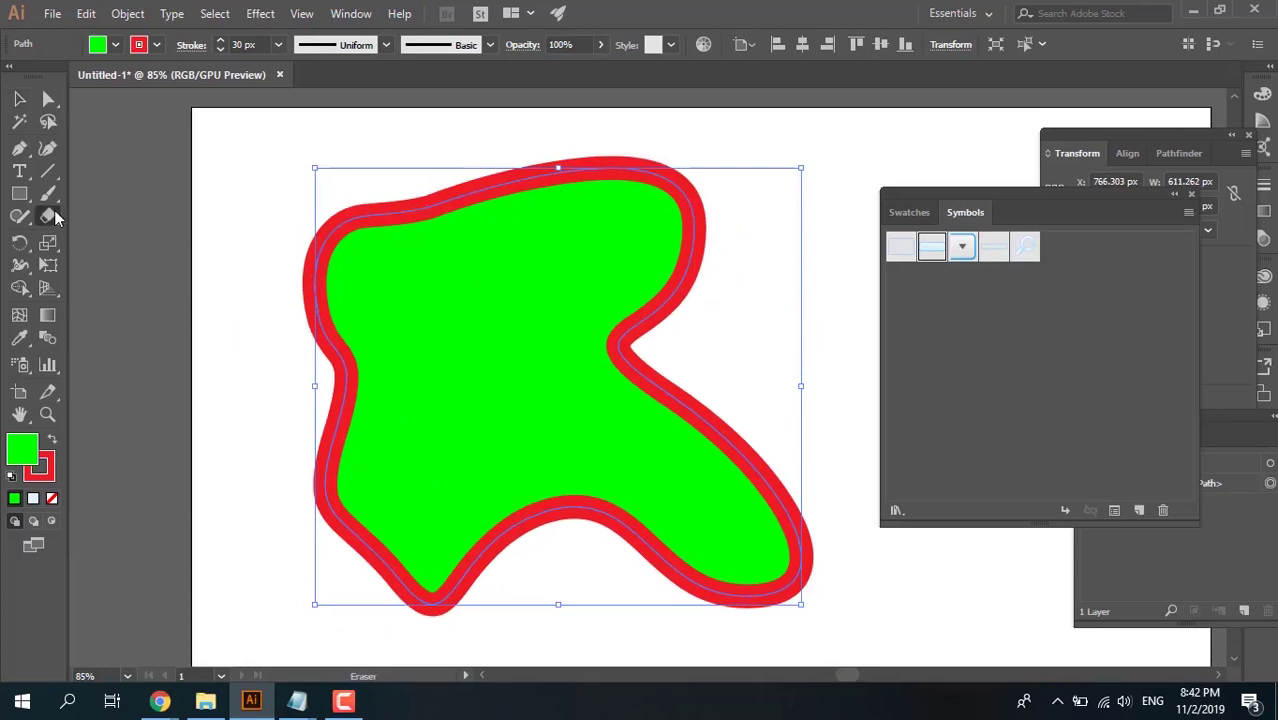
pyautogui.click(50, 216)
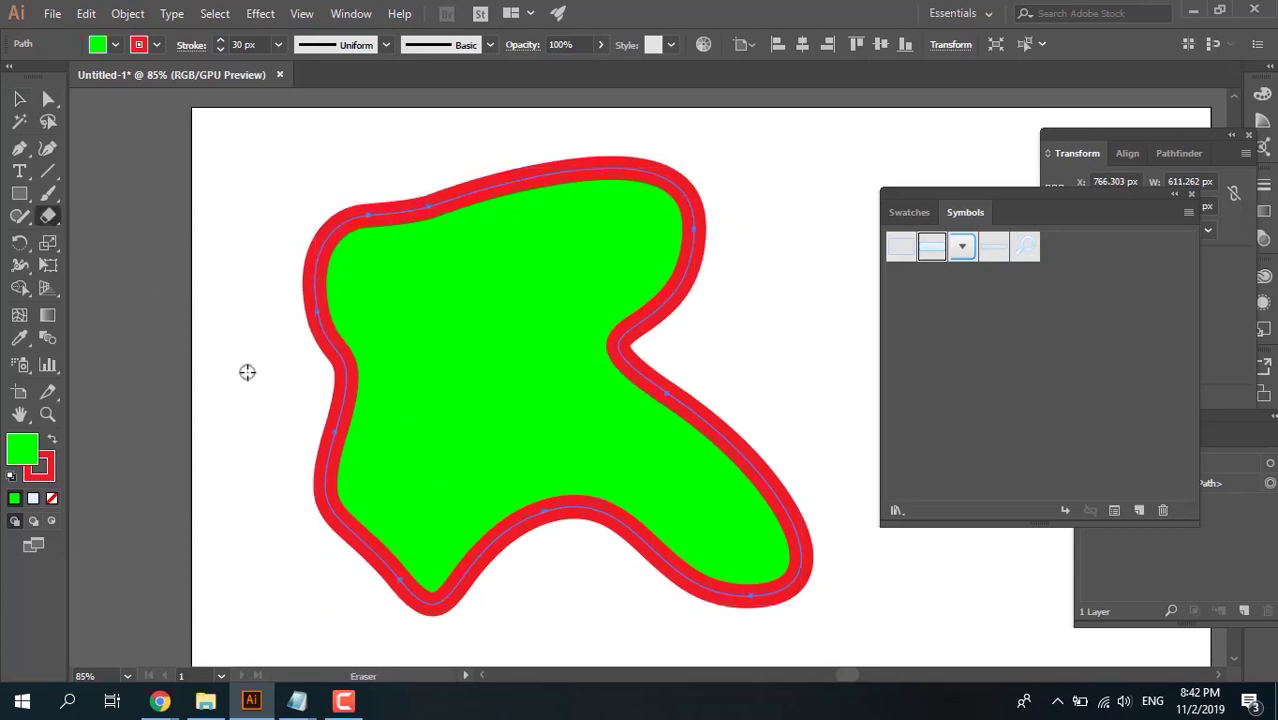
pyautogui.press(']')
pyautogui.press(']')
pyautogui.press(']')
pyautogui.press(']')
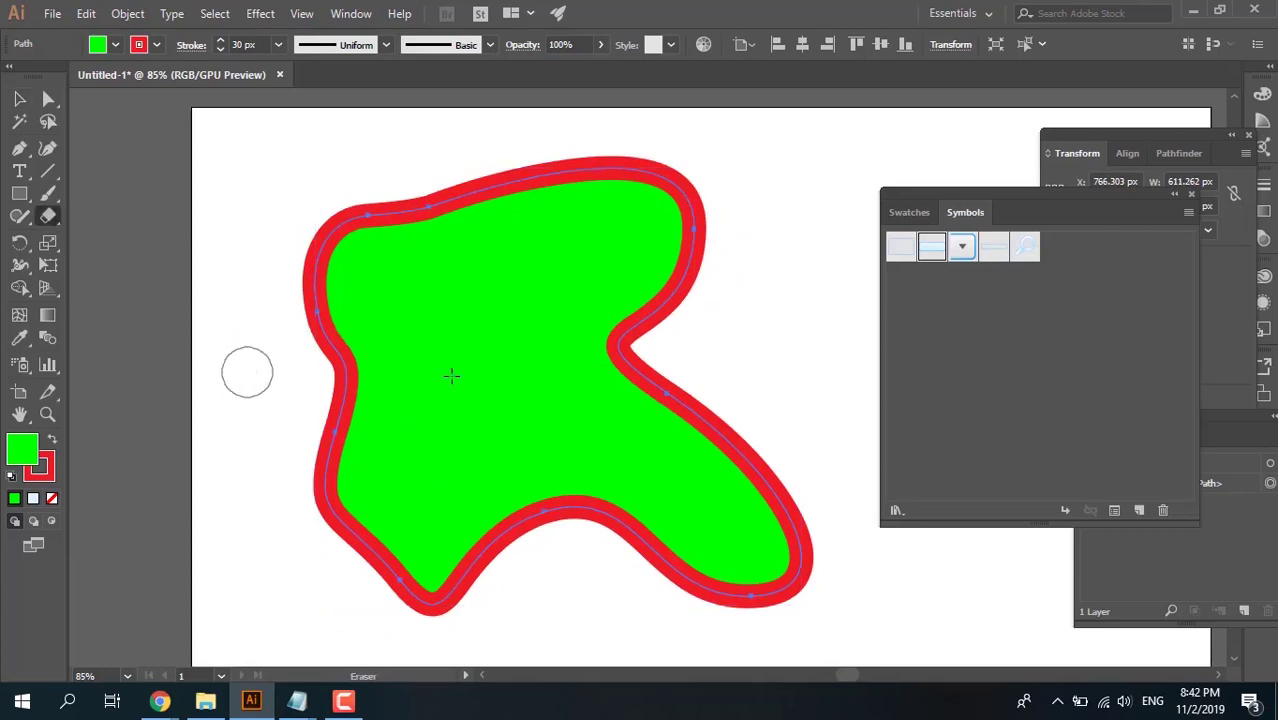
pyautogui.click(337, 360)
pyautogui.moveTo(337, 360)
pyautogui.mouseDown()
pyautogui.moveTo(633, 436)
pyautogui.moveTo(715, 410)
pyautogui.mouseUp()
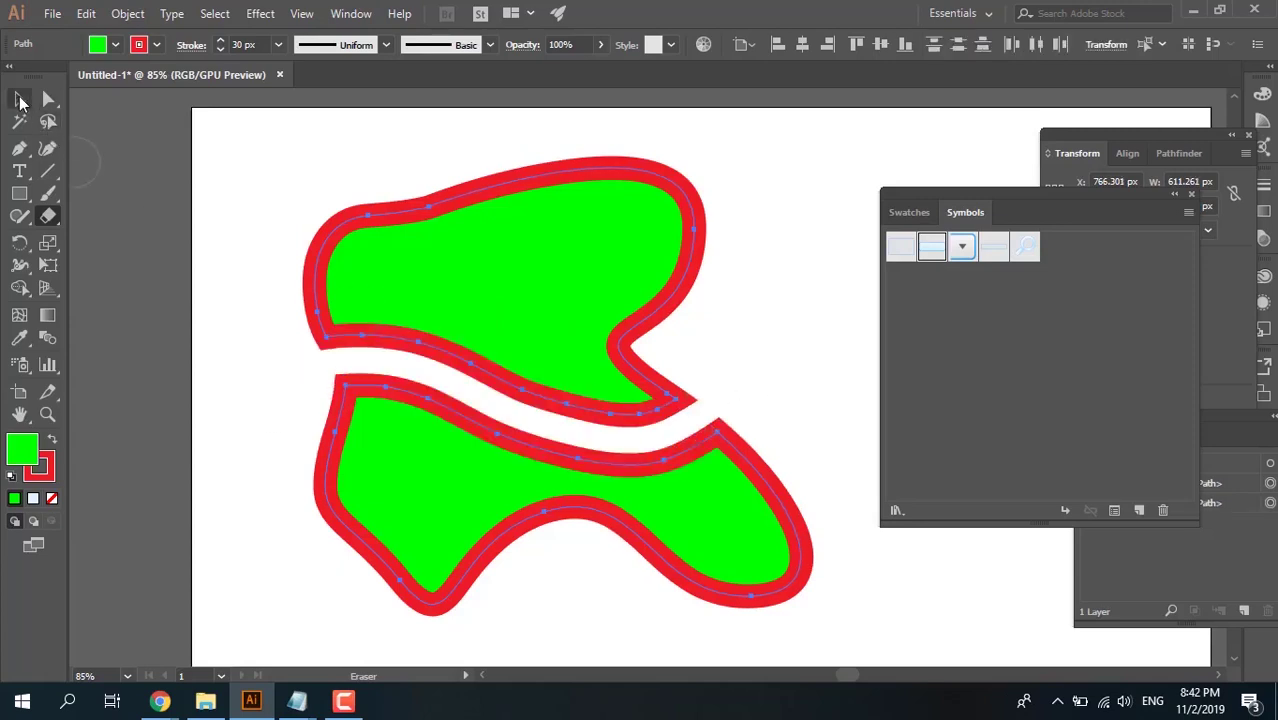
# - Deselect the split pieces and undo the erase, restoring the whole blob
pyautogui.click(21, 101)
pyautogui.click(200, 270)
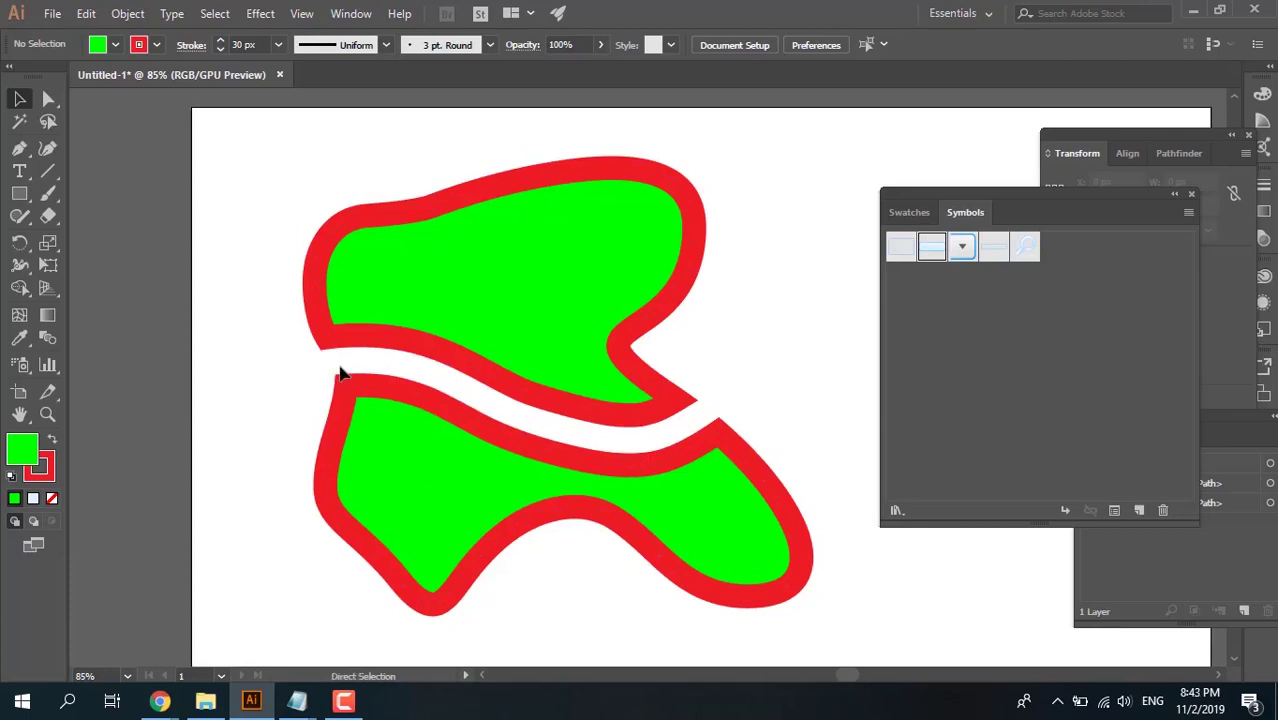
pyautogui.hotkey('ctrl', 'z')
# - Select the blob's left-edge anchor, then erase a horizontal band splitting the blob in two
pyautogui.press('a')
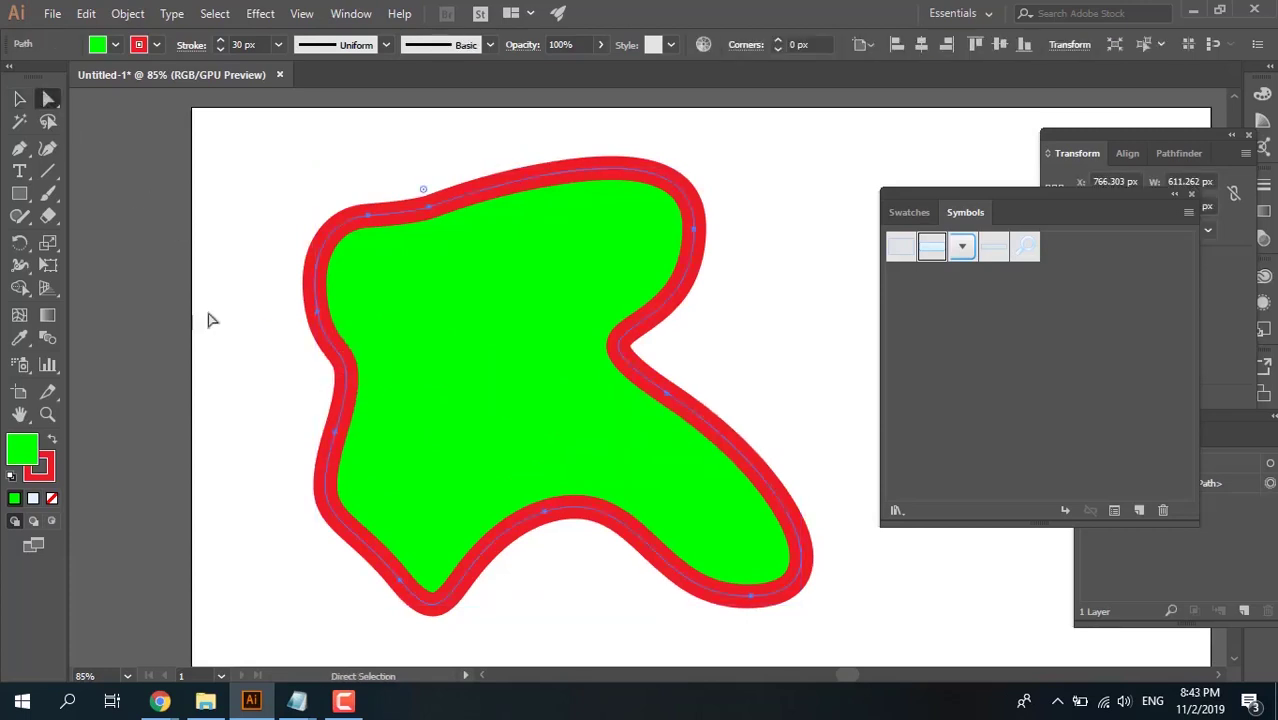
pyautogui.click(229, 345)
pyautogui.click(341, 367)
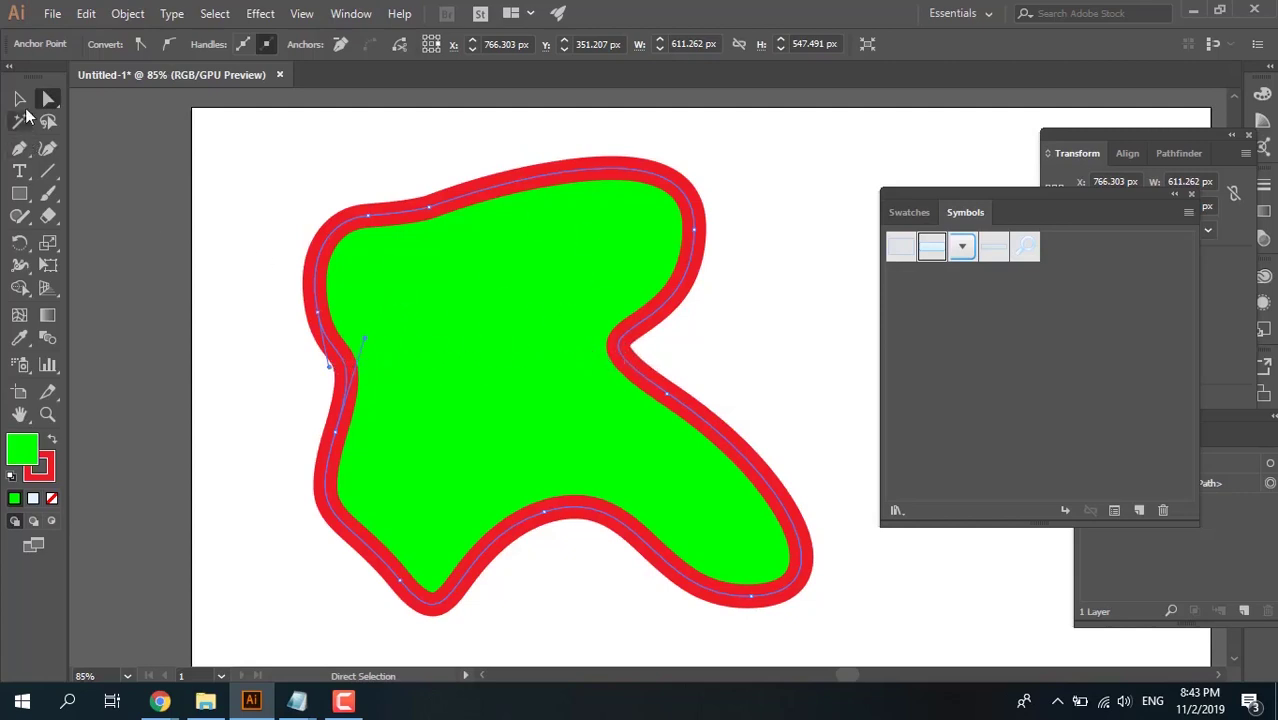
pyautogui.click(48, 215)
pyautogui.moveTo(279, 383)
pyautogui.mouseDown()
pyautogui.moveTo(435, 363)
pyautogui.moveTo(735, 387)
pyautogui.mouseUp()
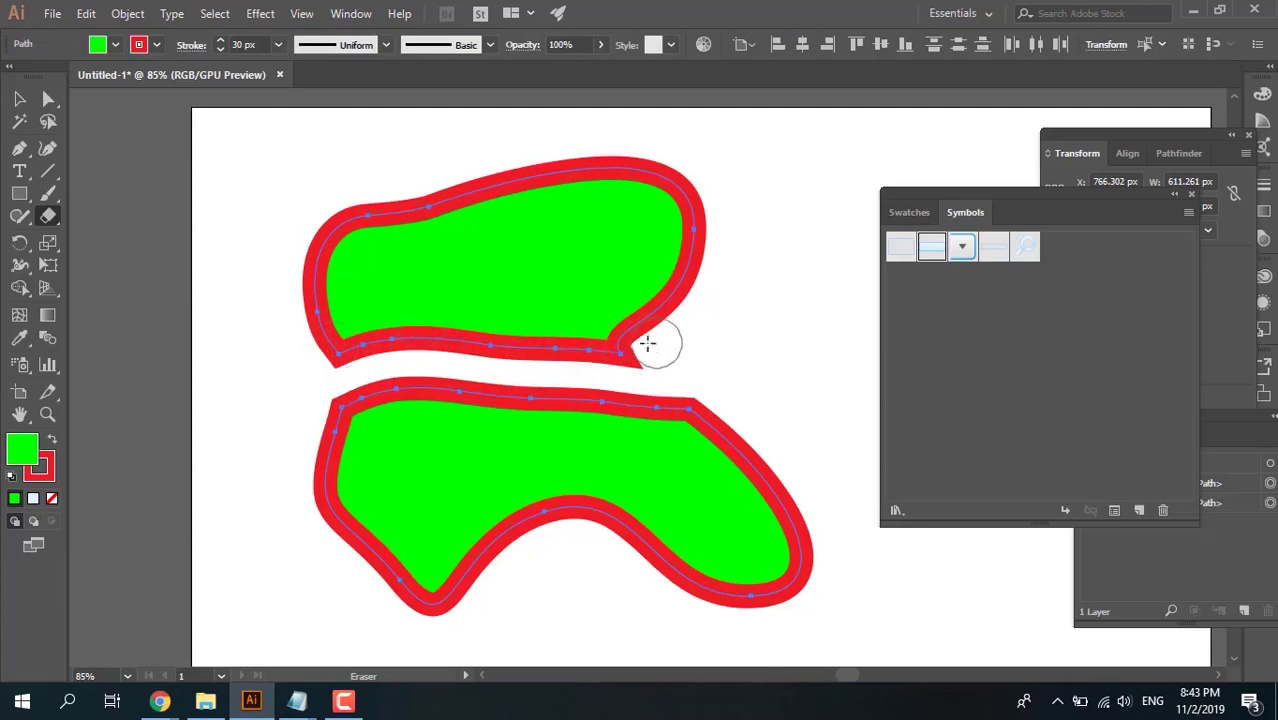
pyautogui.click(20, 99)
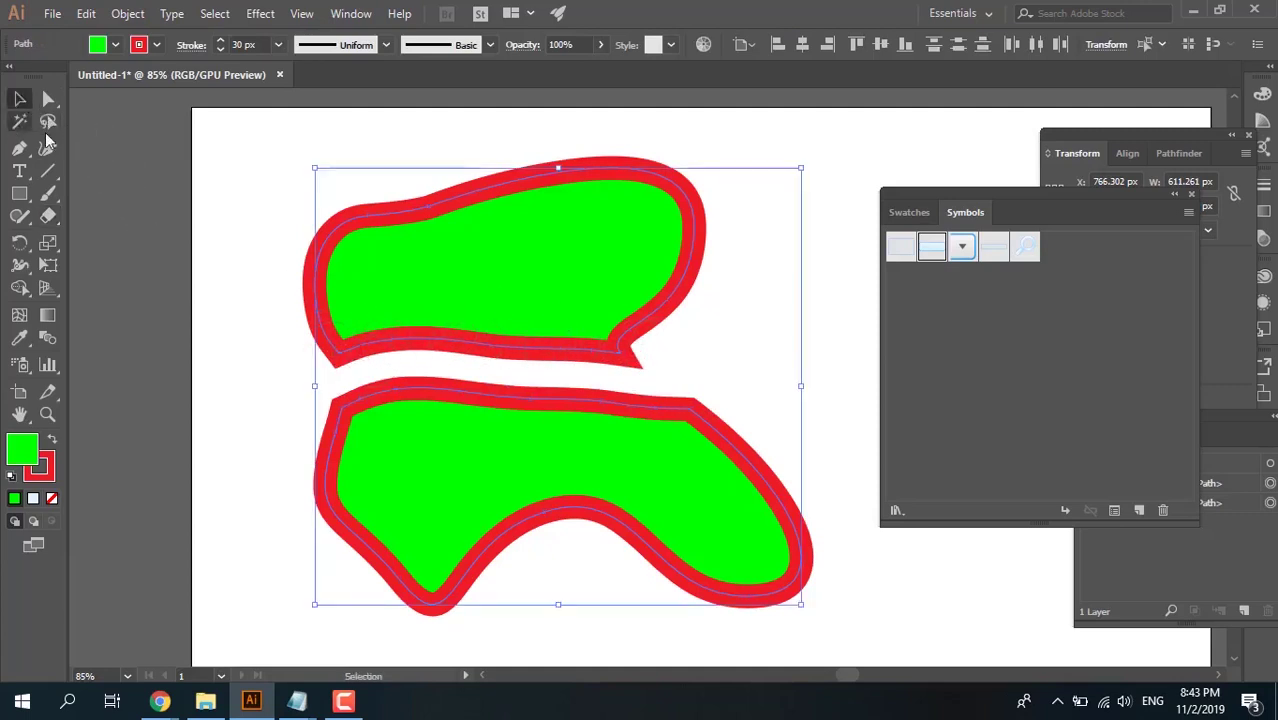